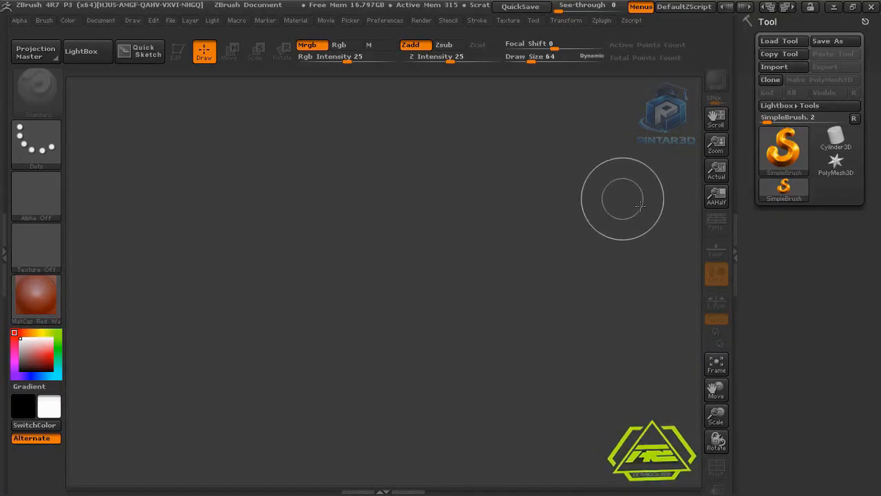
Draw a Cube3D primitive on the canvas and enter Edit mode so it can be viewed in 3D
click(776, 197)
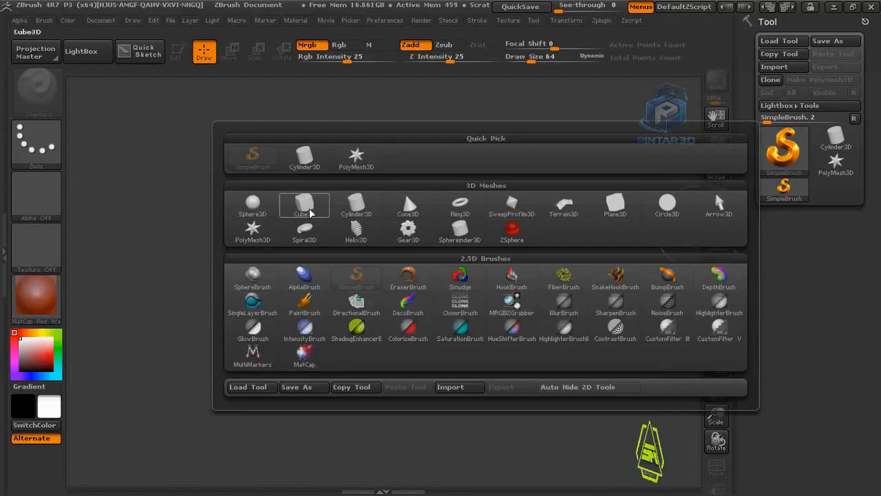
click(309, 214)
mouse_move(386, 197)
mouse_down()
mouse_move(379, 393)
mouse_move(421, 464)
mouse_up()
key(t)
mouse_move(652, 388)
ctrl+right_down()
mouse_move(569, 280)
mouse_move(566, 350)
ctrl+right_up()
right_drag(489, 358, 527, 400)
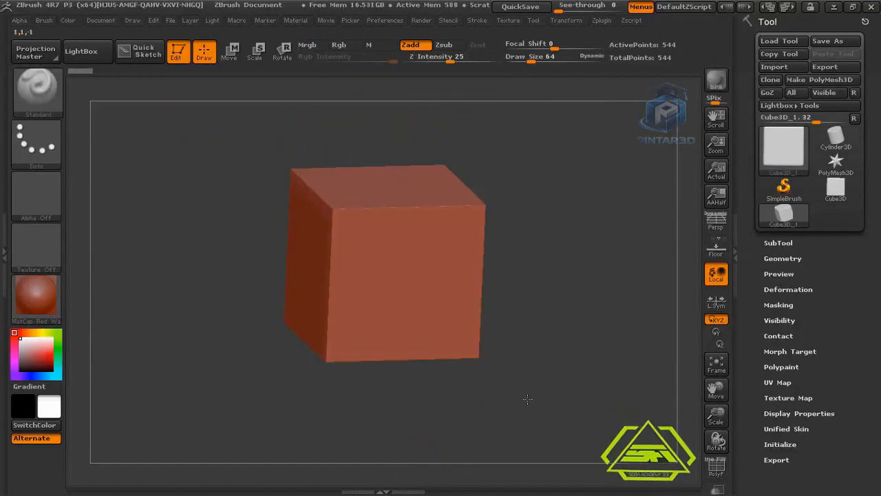
Show the floor grid and the polyframe wireframe on the cube
click(715, 253)
right_drag(593, 293, 531, 297)
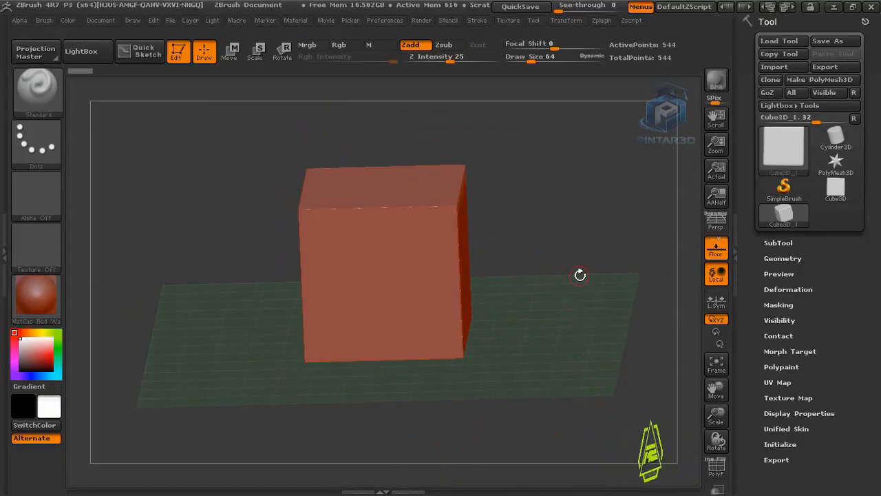
key(shift+f)
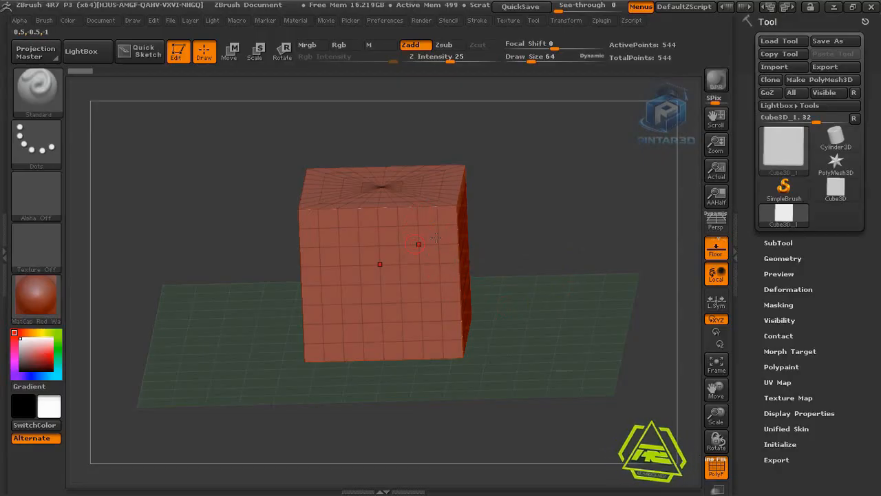
Convert the cube primitive into a sculptable PolyMesh3D
click(421, 256)
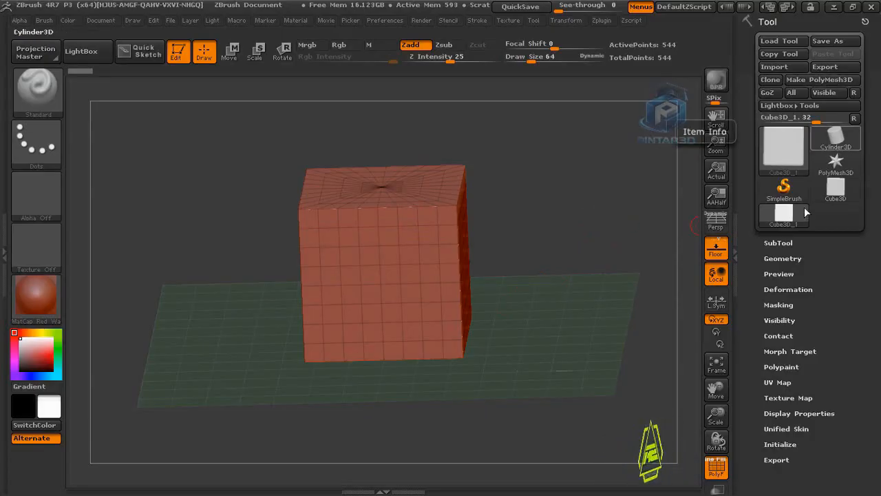
click(803, 79)
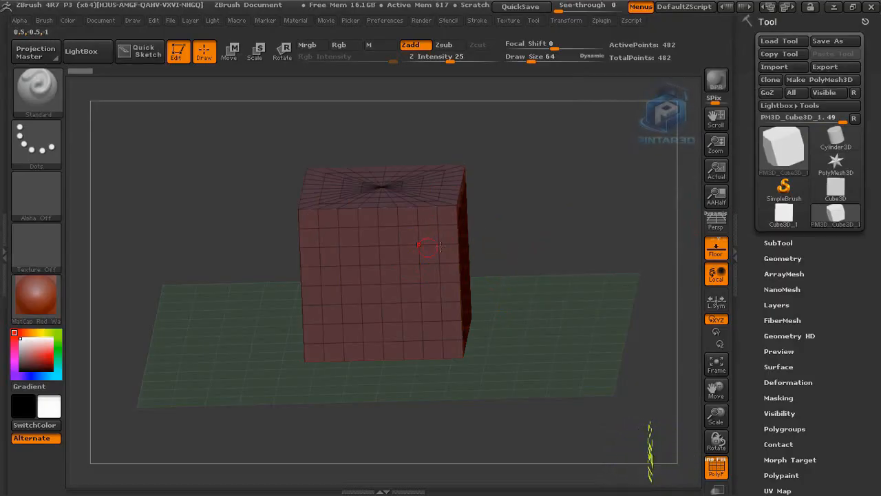
alt+drag(519, 305, 545, 297)
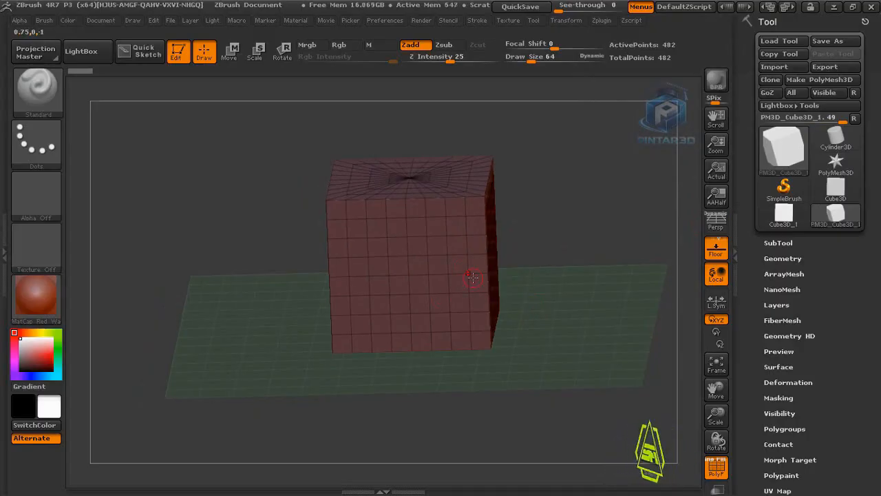
With the ClayBuildup brush at draw size 198, build up a bulge on the upper part of the cube's front face
key(b)
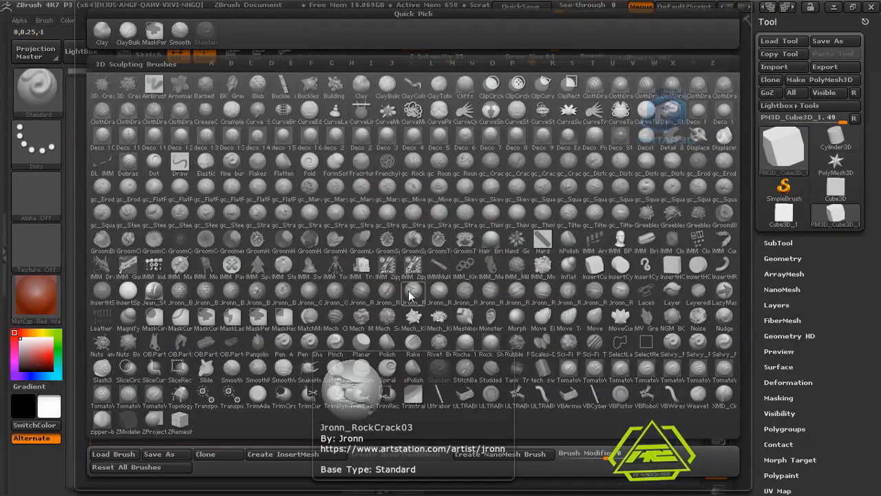
click(127, 33)
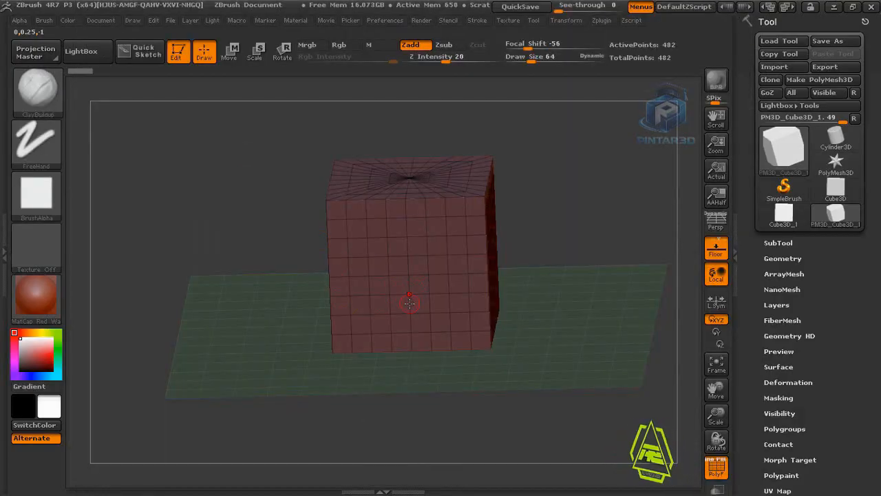
alt+right_drag(579, 277, 559, 322)
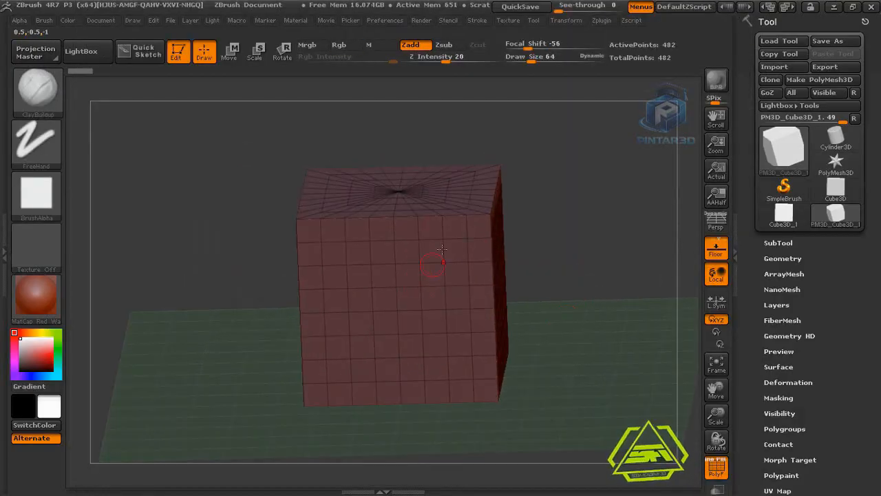
key(s)
drag(471, 266, 490, 266)
mouse_move(468, 237)
mouse_down()
mouse_move(420, 236)
mouse_move(458, 216)
mouse_move(426, 209)
mouse_move(441, 266)
mouse_move(463, 270)
mouse_up()
right_drag(552, 279, 562, 296)
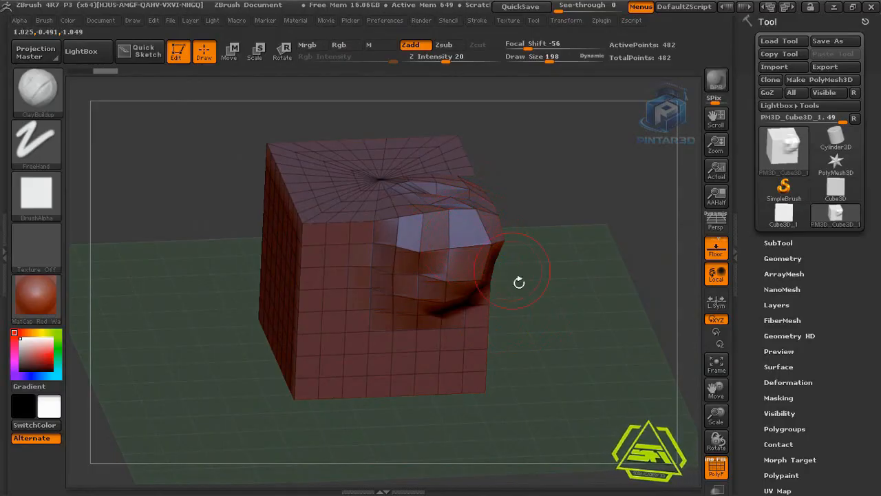
Extend the ClayBuildup bulge across the front face and around the vertical edge onto the adjacent side face
drag(517, 281, 469, 248)
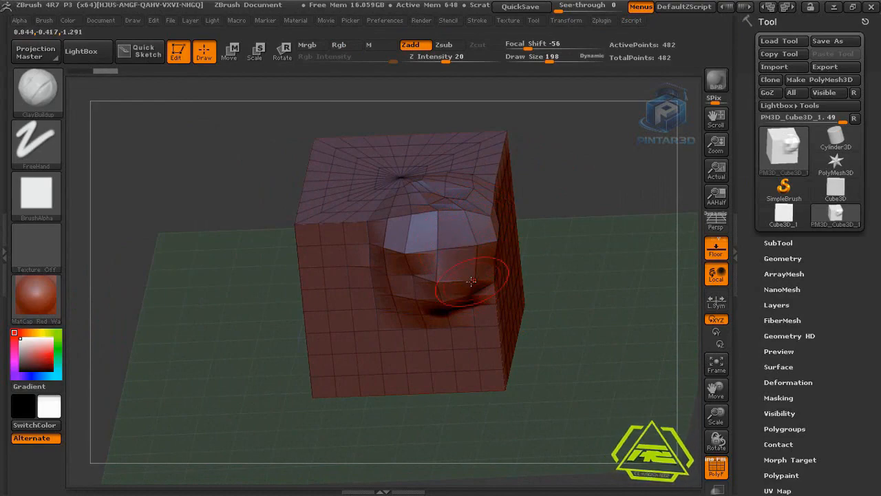
drag(547, 269, 472, 258)
drag(508, 321, 492, 296)
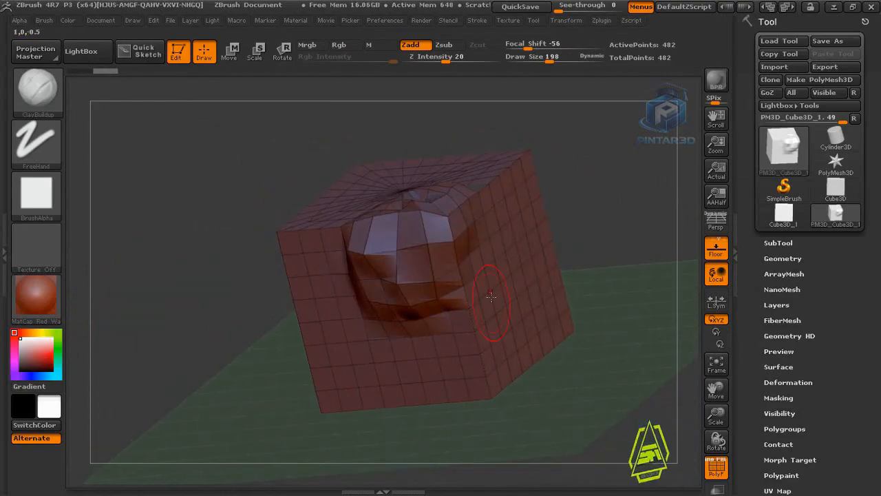
mouse_move(498, 257)
mouse_down()
mouse_move(482, 323)
mouse_move(327, 276)
mouse_move(358, 334)
mouse_move(504, 231)
mouse_up()
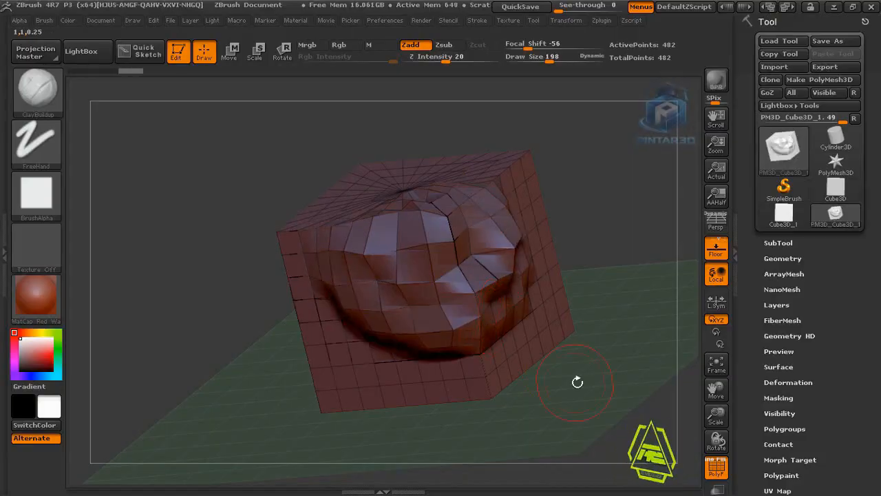
Subdivide the sculpted cube mesh twice to smooth its blocky polygons
drag(579, 379, 581, 302)
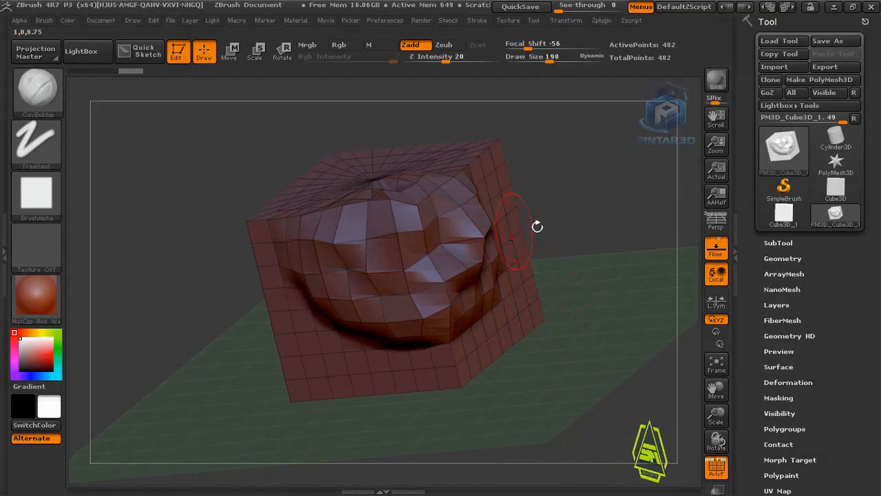
drag(571, 293, 441, 236)
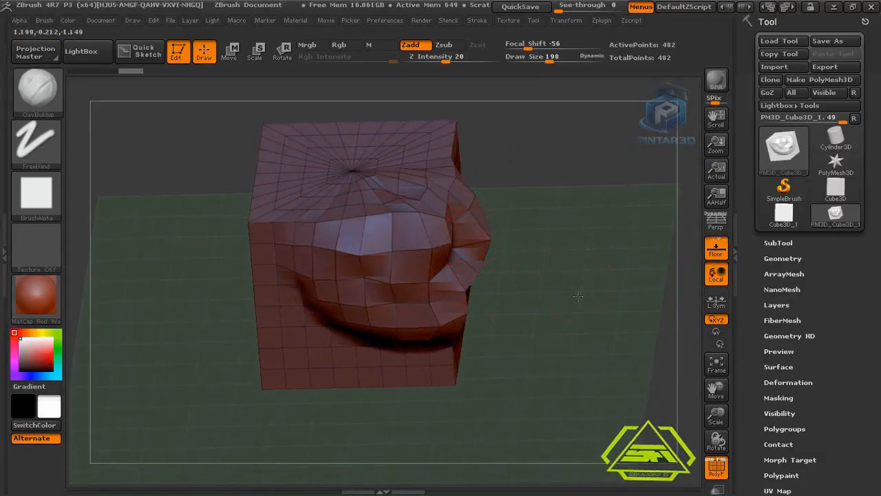
drag(493, 293, 584, 333)
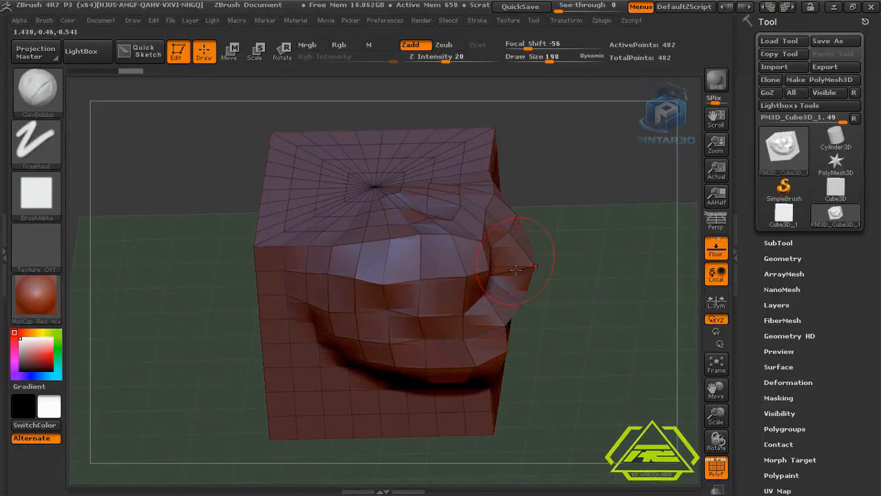
drag(557, 360, 544, 373)
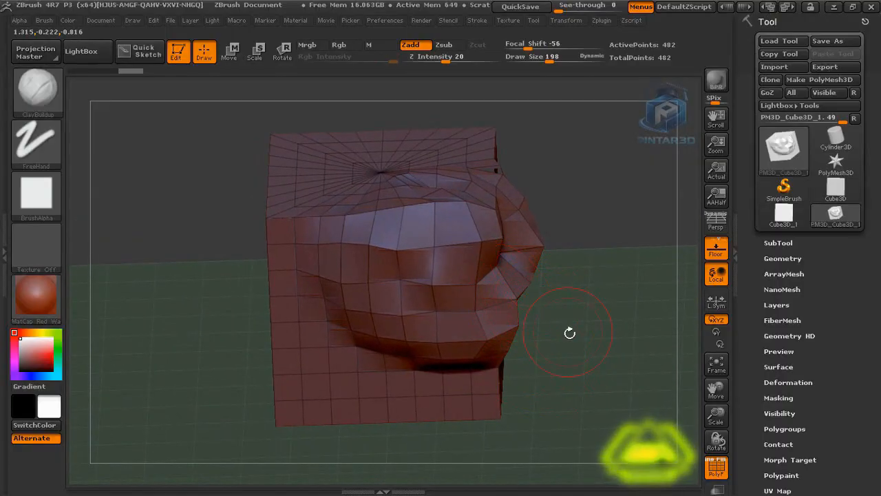
drag(570, 333, 556, 335)
mouse_move(616, 327)
mouse_down()
mouse_move(592, 335)
mouse_move(624, 357)
mouse_move(612, 351)
mouse_up()
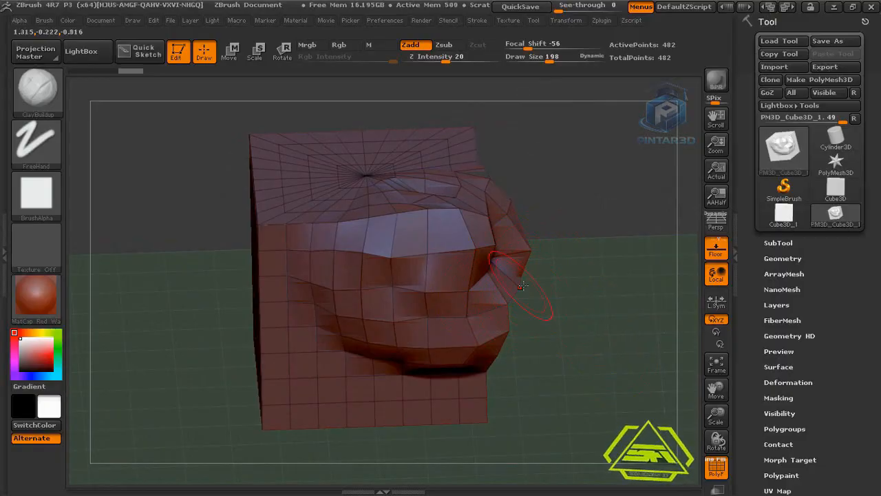
key(ctrl+d)
key(ctrl+d)
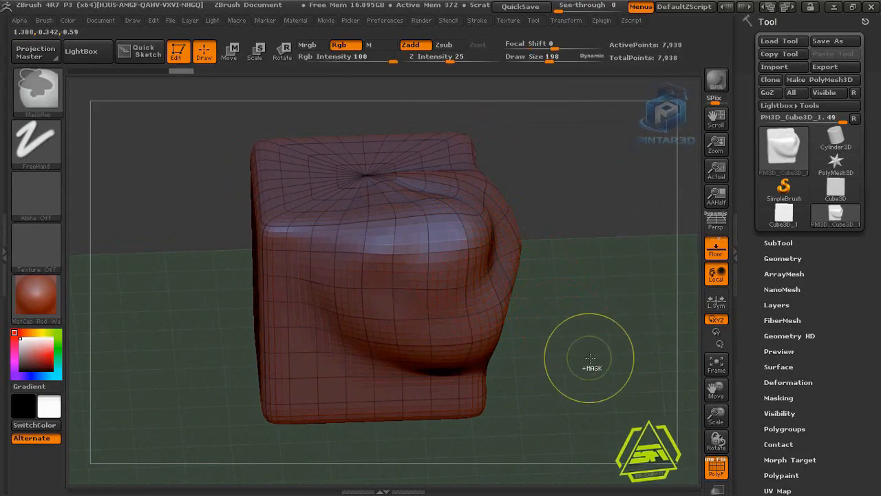
Hide the polyframe wireframe and inspect the smoothed cube from several angles
ctrl+right_drag(590, 359, 451, 272)
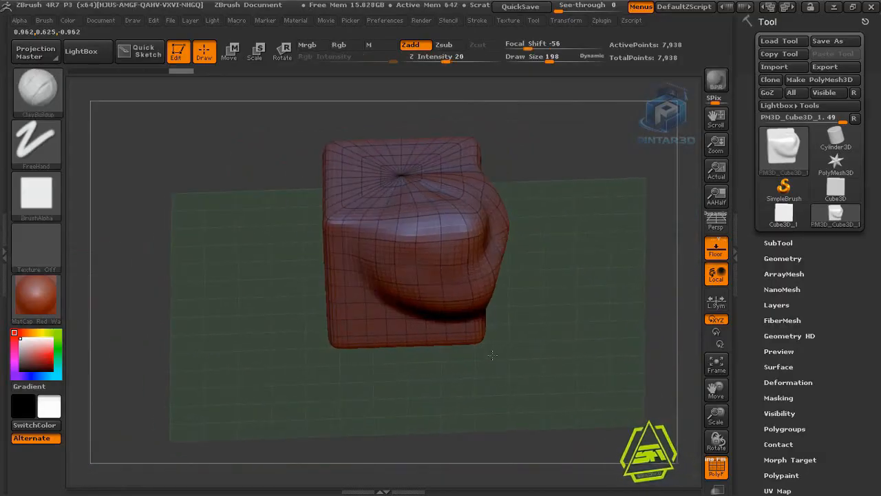
drag(490, 344, 460, 365)
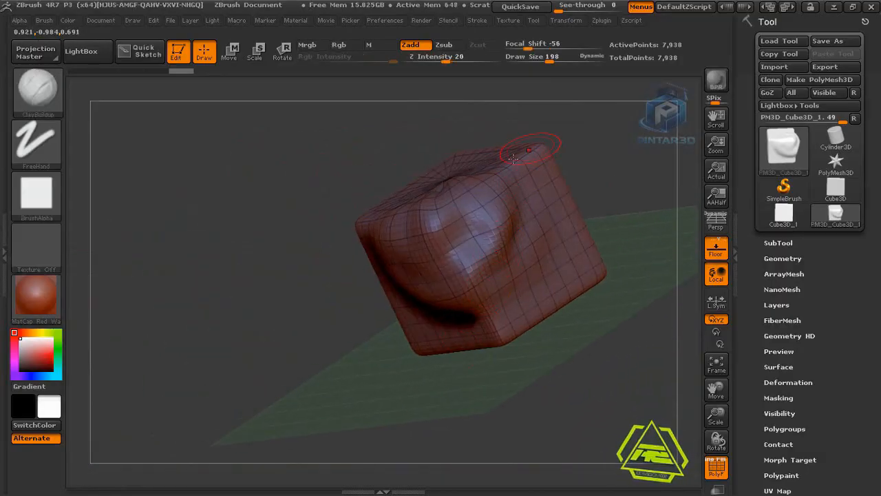
drag(625, 179, 600, 422)
alt+drag(524, 371, 568, 389)
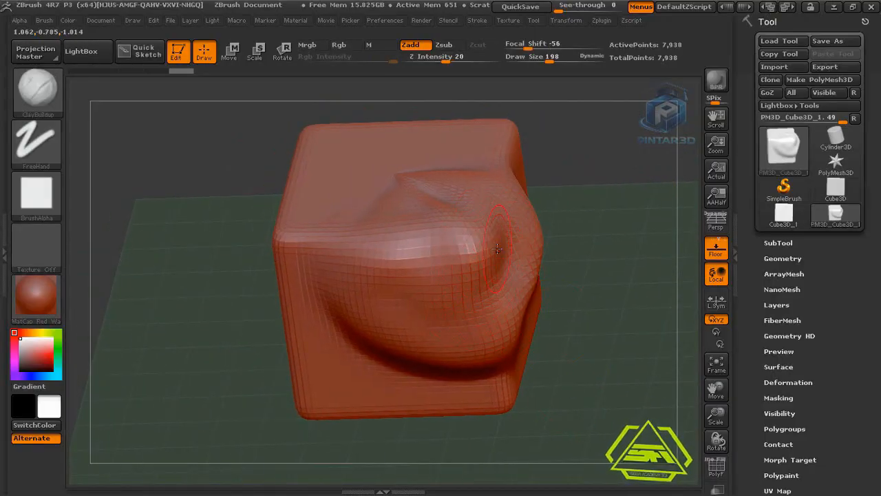
mouse_move(569, 368)
ctrl+right_down()
mouse_move(558, 362)
mouse_move(572, 384)
mouse_move(565, 382)
ctrl+right_up()
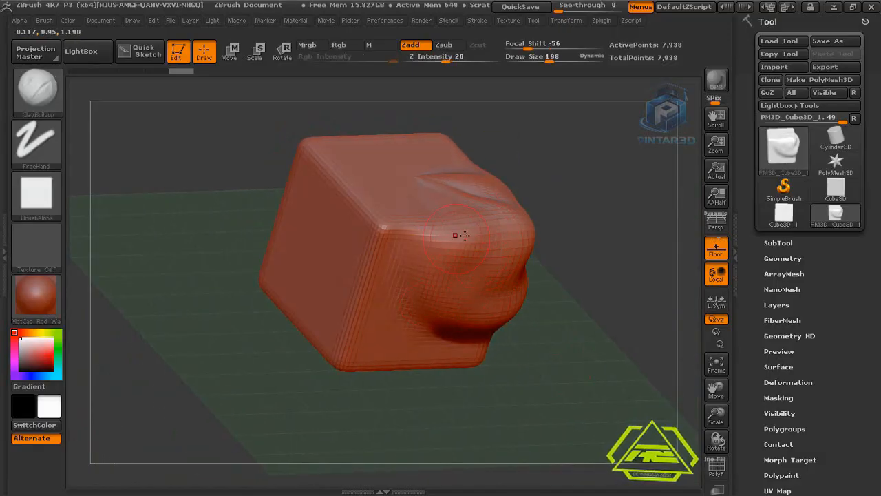
right_drag(600, 266, 616, 303)
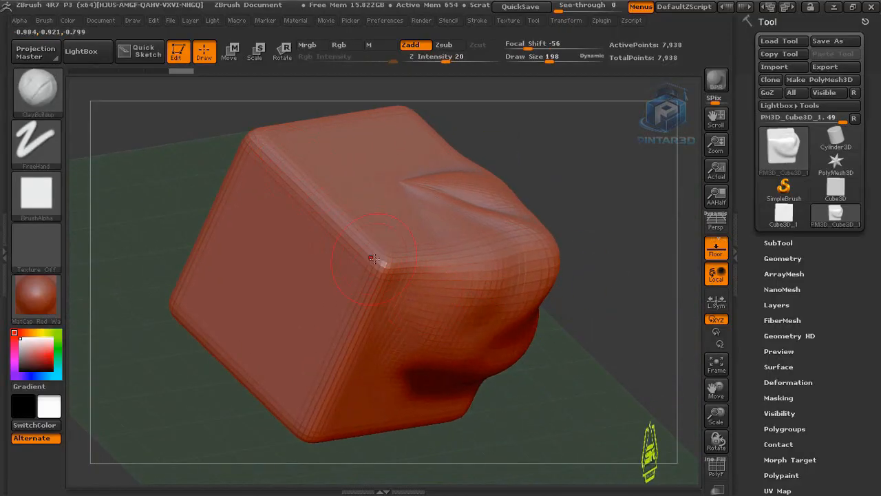
right_drag(527, 360, 543, 311)
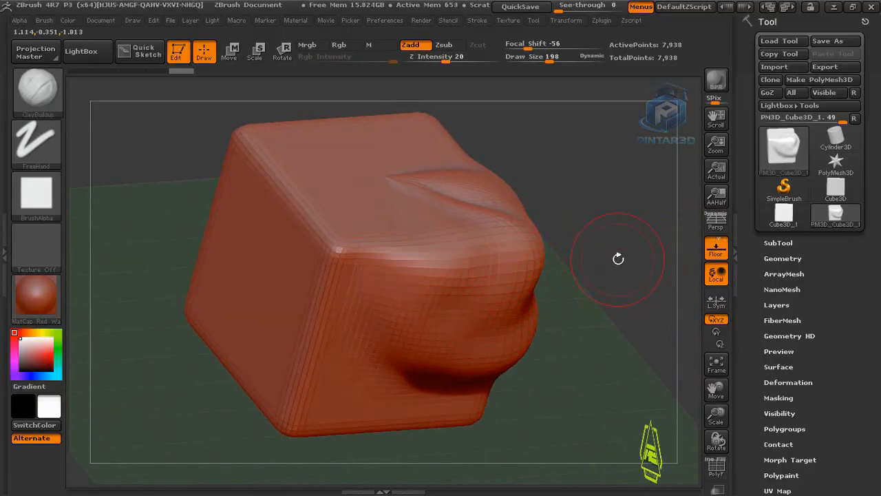
In the Geometry settings, lower the cube's subdivision level to 1 and return it to 3 to compare the resolutions
drag(825, 330, 845, 264)
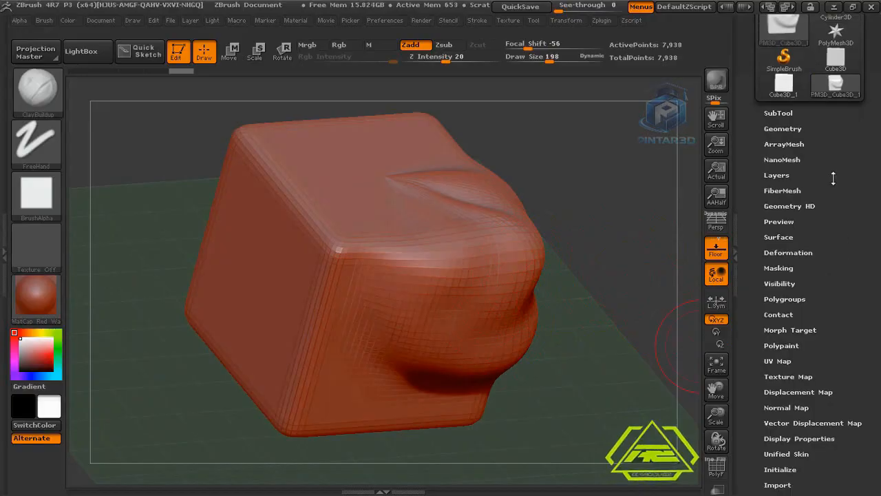
click(792, 128)
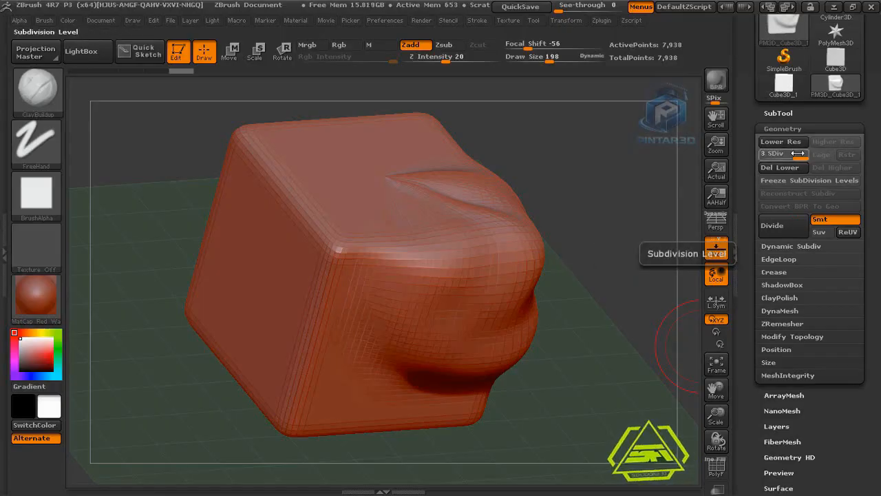
drag(550, 376, 534, 311)
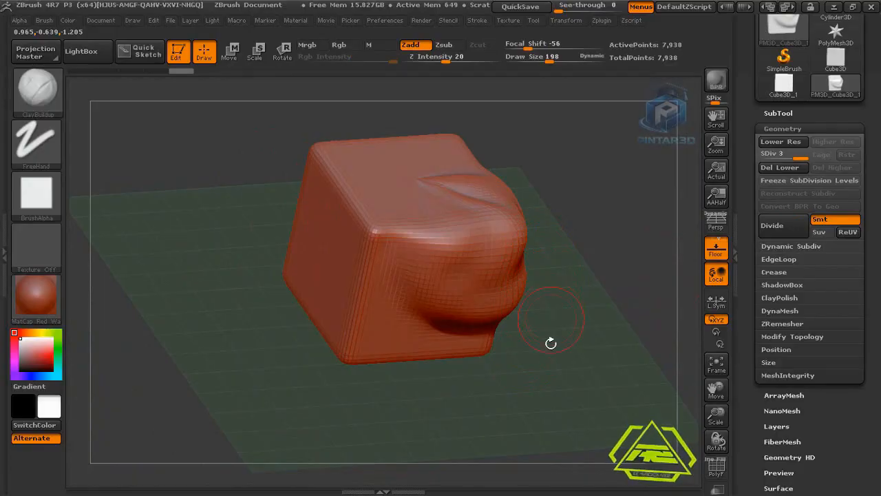
drag(551, 343, 533, 246)
drag(568, 320, 665, 269)
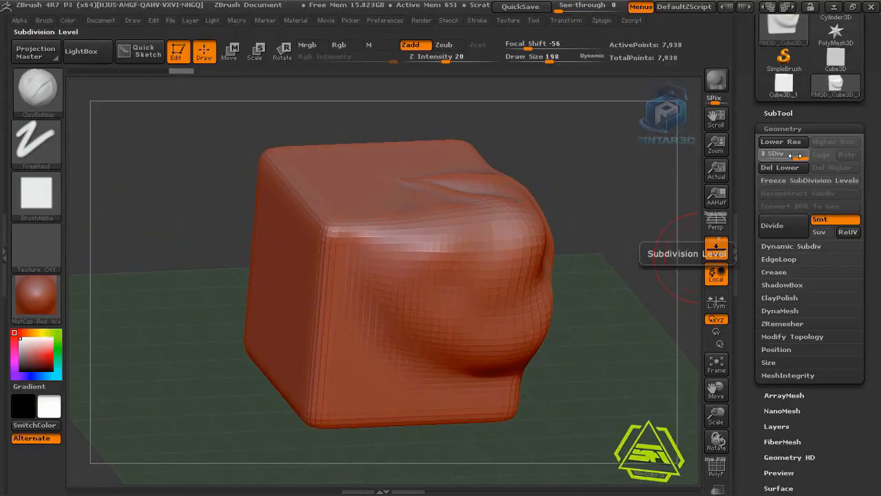
drag(799, 154, 765, 156)
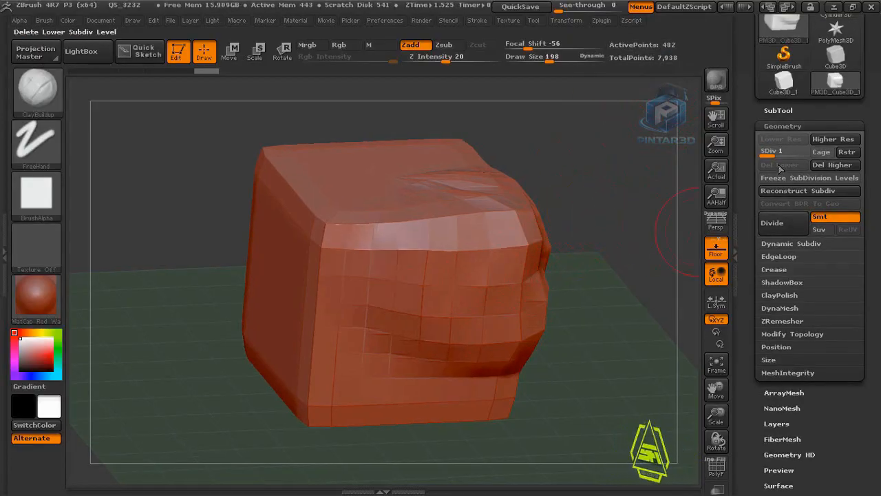
drag(777, 155, 808, 155)
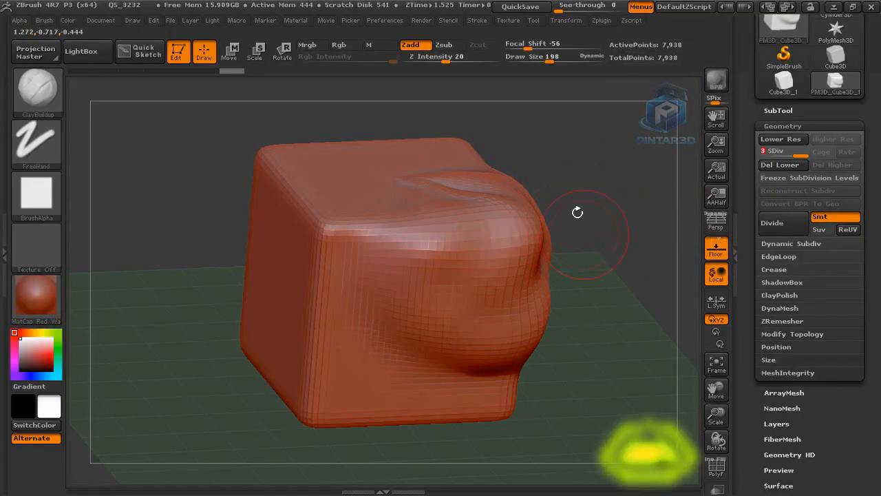
Replace the sculpted cube by loading the DemoHead model from the LightBox tool library and frame it in view
alt+right_drag(597, 359, 611, 327)
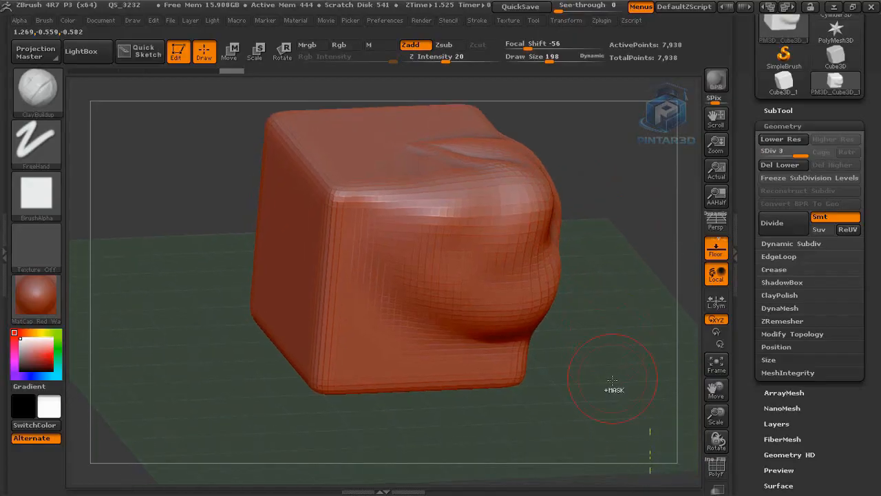
mouse_move(613, 376)
ctrl+right_down()
mouse_move(576, 333)
mouse_move(580, 366)
ctrl+right_up()
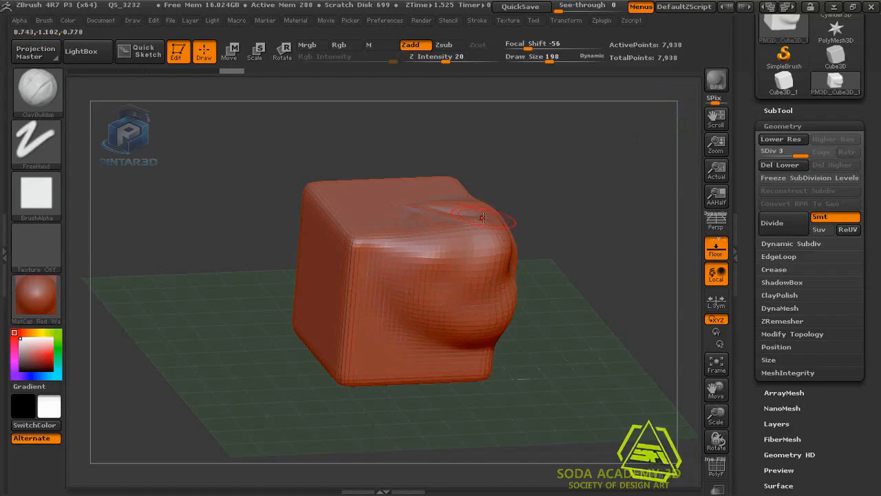
key(space)
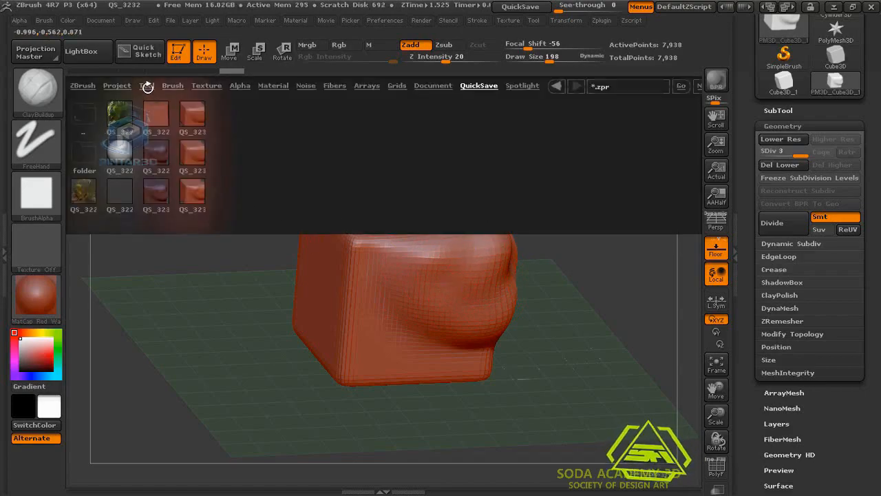
click(146, 86)
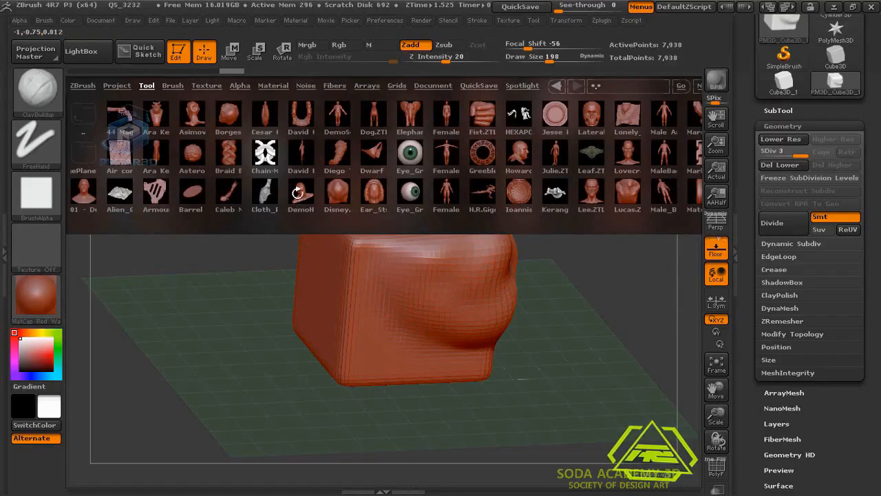
click(303, 191)
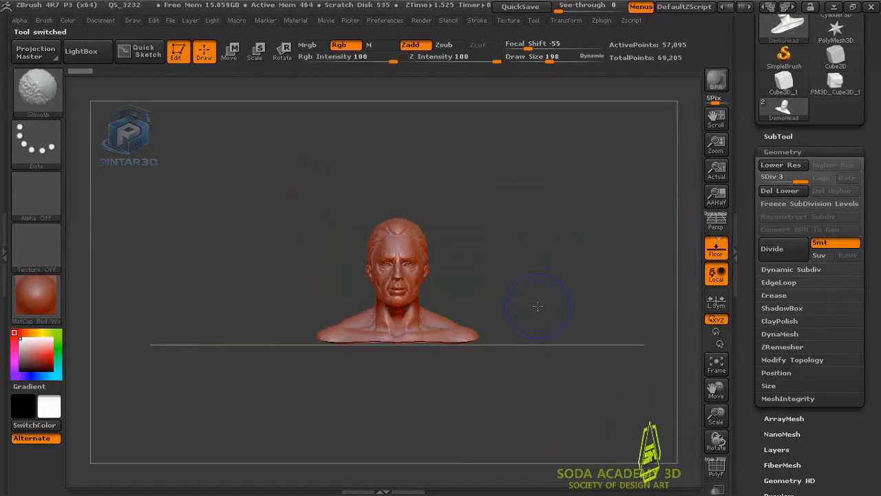
key(f)
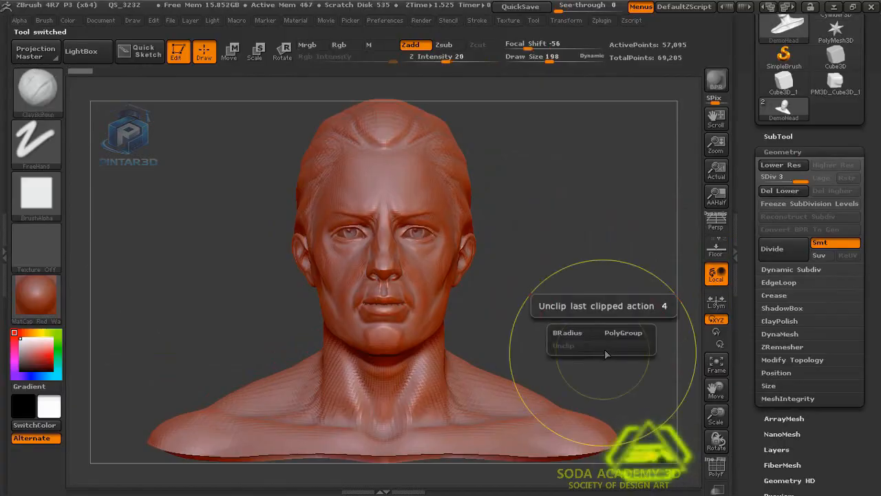
Set the ClayBuildup brush's draw size to 37
text(s37)
key(Return)
drag(580, 235, 606, 227)
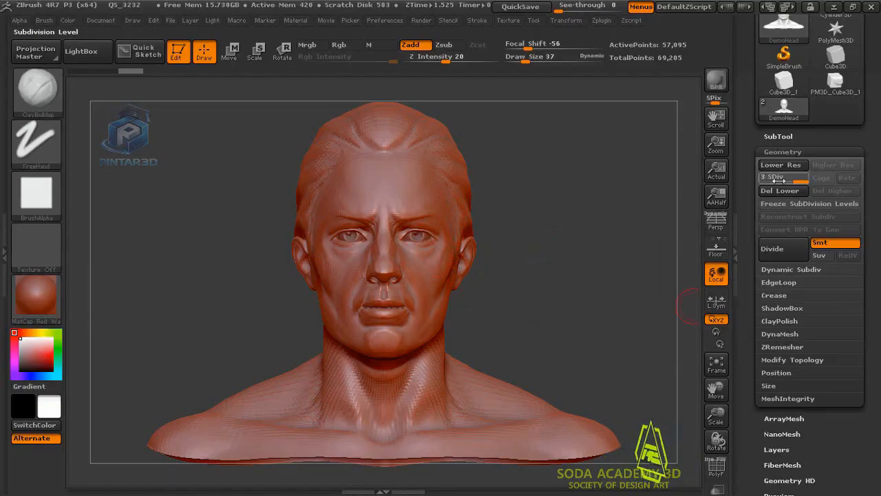
Step the head's subdivision level down to 1 and back up to 3 to compare the mesh resolutions
mouse_move(792, 180)
mouse_down()
mouse_move(764, 178)
mouse_move(806, 178)
mouse_up()
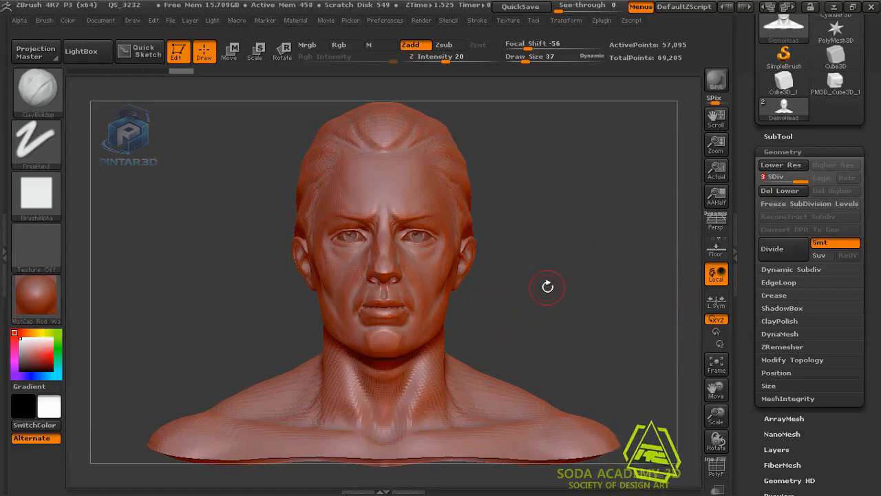
key(shift+d)
key(shift+d)
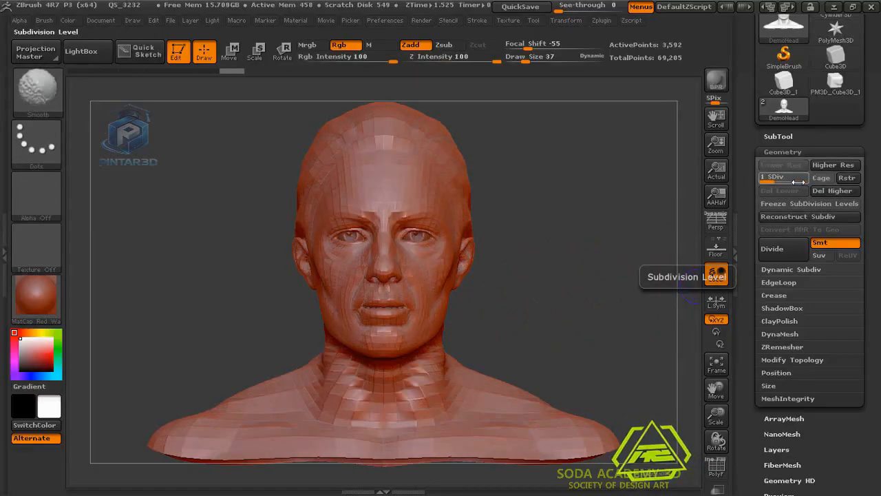
key(d)
key(d)
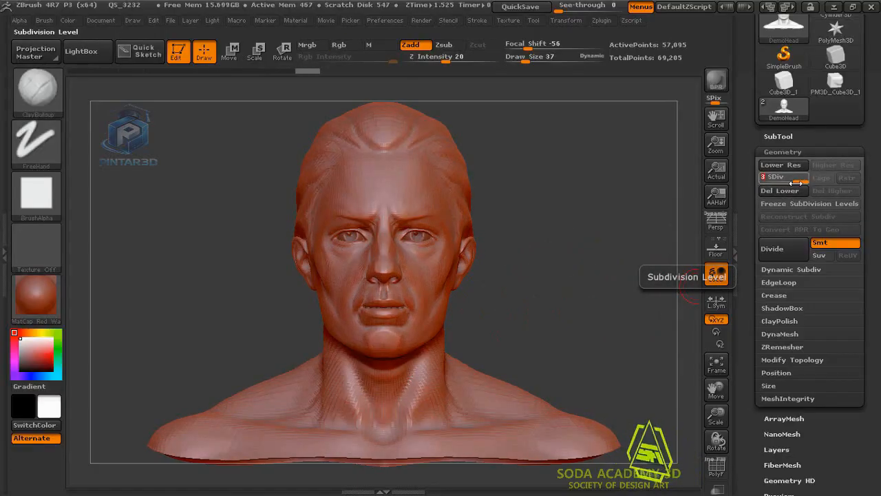
Add a fourth subdivision level to the head, step down through the lower levels and return to level 4
key(ctrl)
key(ctrl+d)
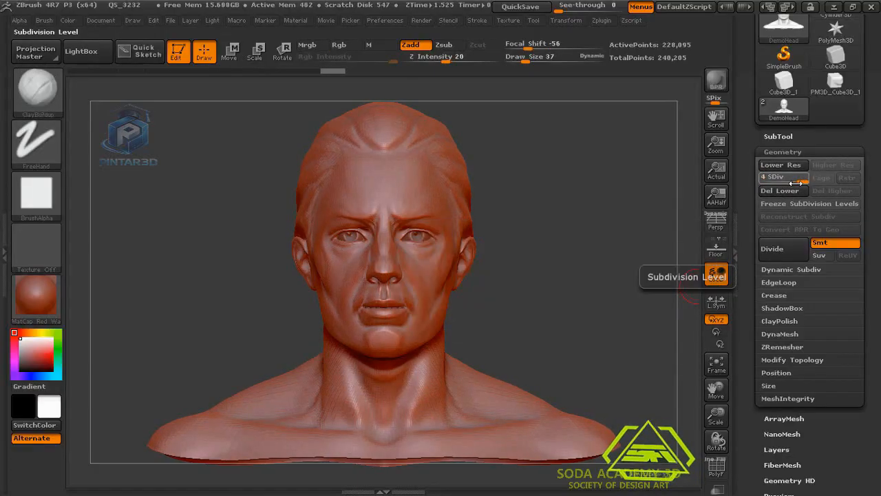
key(shift)
key(shift+d)
key(shift+d)
key(shift+d)
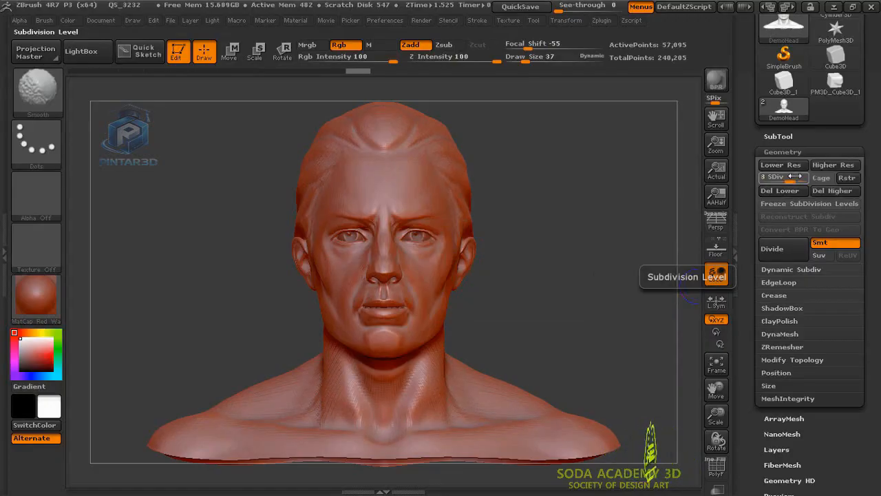
drag(793, 179, 803, 176)
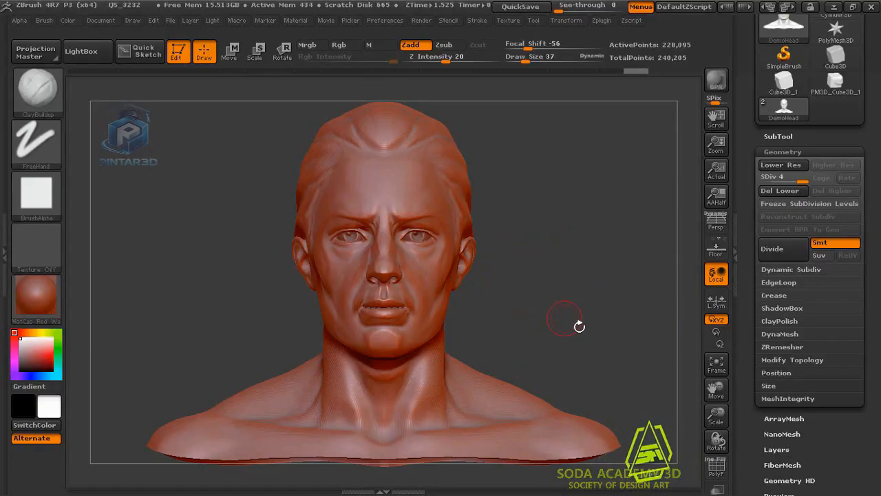
Examine the subdivided head's surface from the side, from below and close up on the face
drag(579, 327, 635, 339)
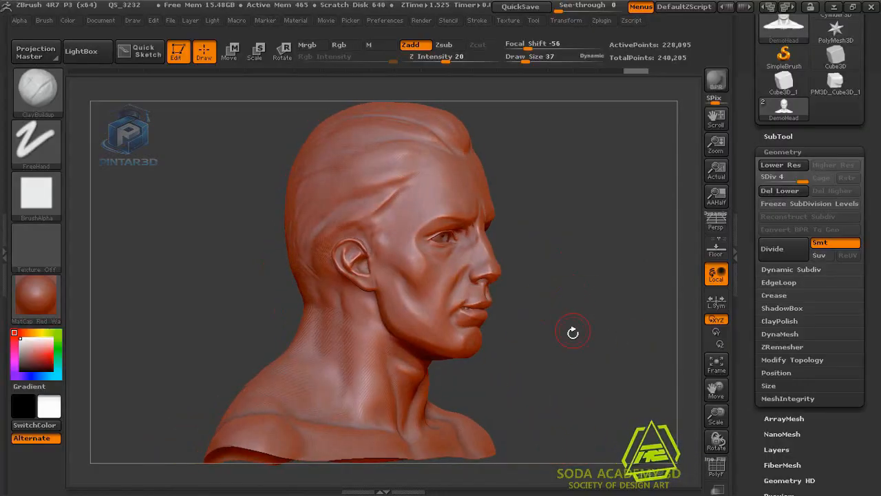
drag(573, 333, 494, 320)
drag(574, 358, 554, 259)
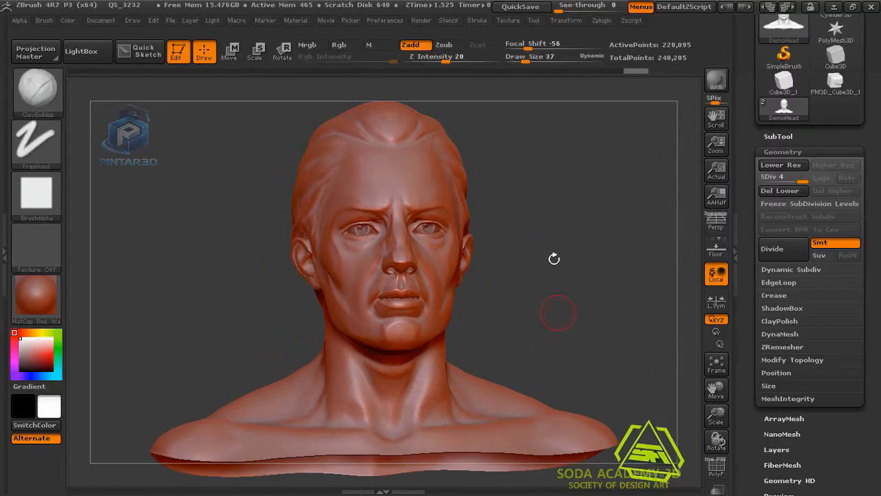
drag(587, 346, 469, 272)
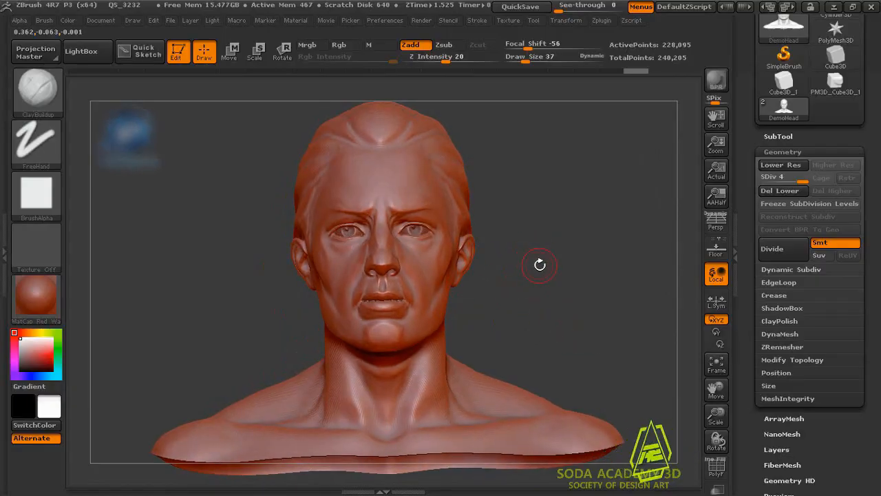
alt+drag(539, 264, 540, 299)
ctrl+right_drag(540, 299, 598, 356)
alt+drag(608, 316, 609, 347)
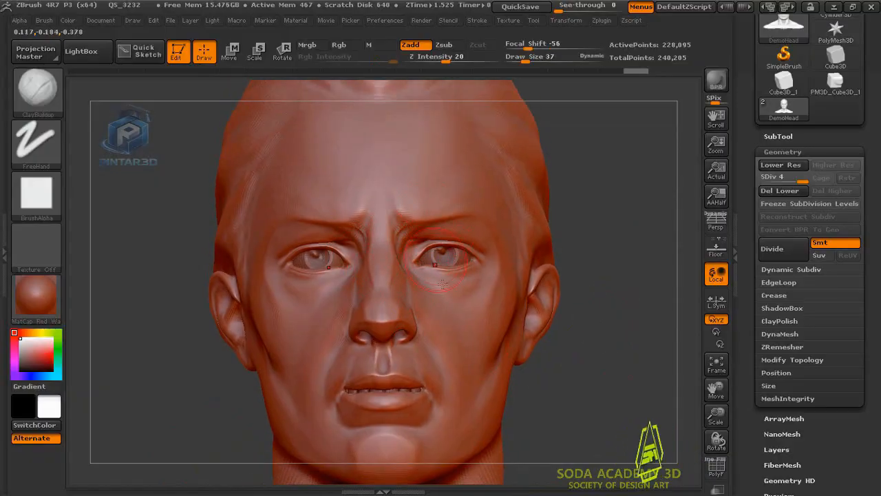
drag(606, 376, 523, 324)
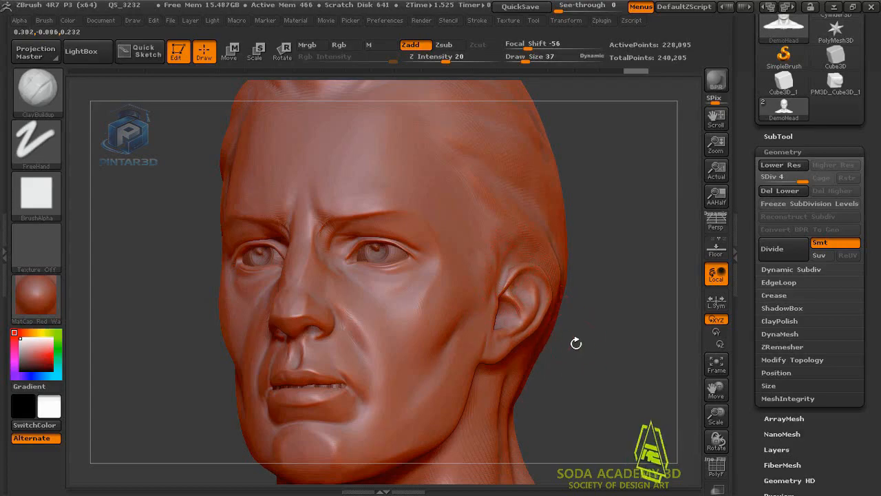
drag(577, 342, 591, 339)
Switch to the Dam_Standard brush with a draw size of 9 and a Z intensity of 20
key(b)
key(d)
key(s)
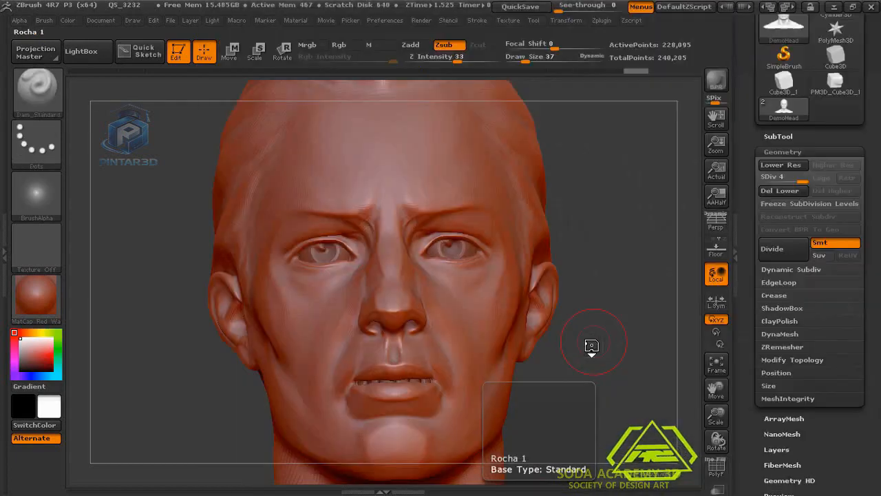
key(s)
click(582, 346)
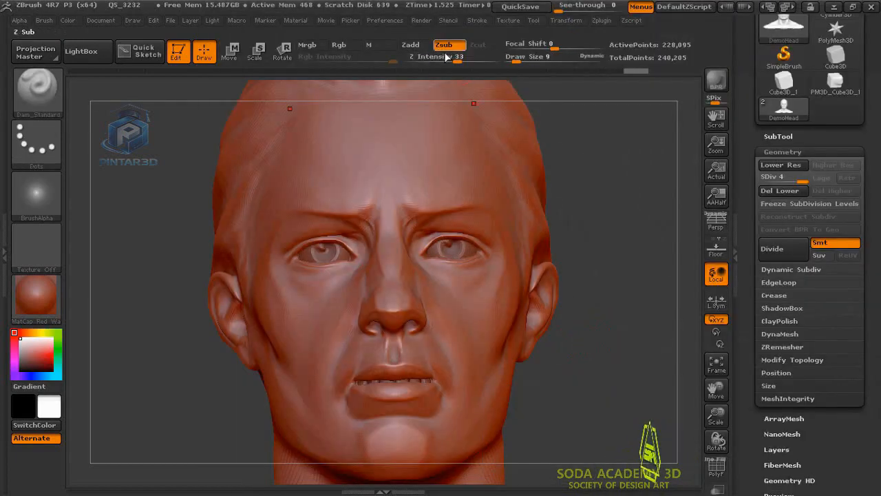
click(445, 59)
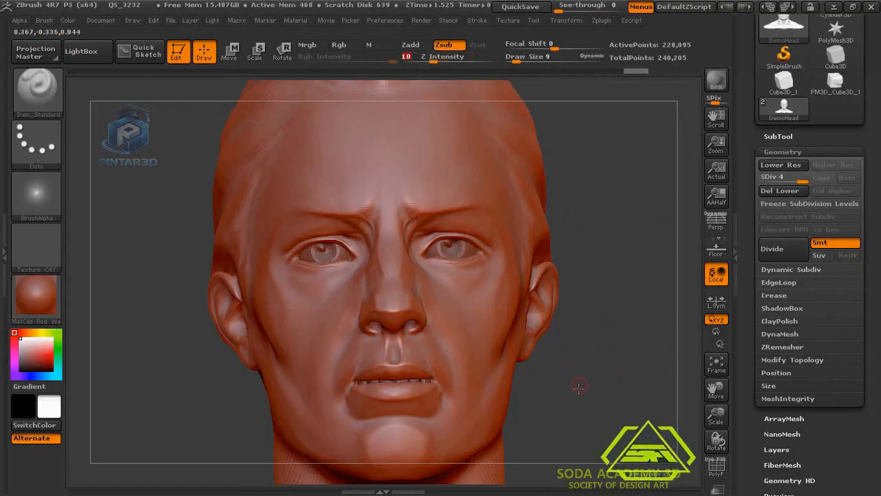
ctrl+right_drag(580, 386, 610, 412)
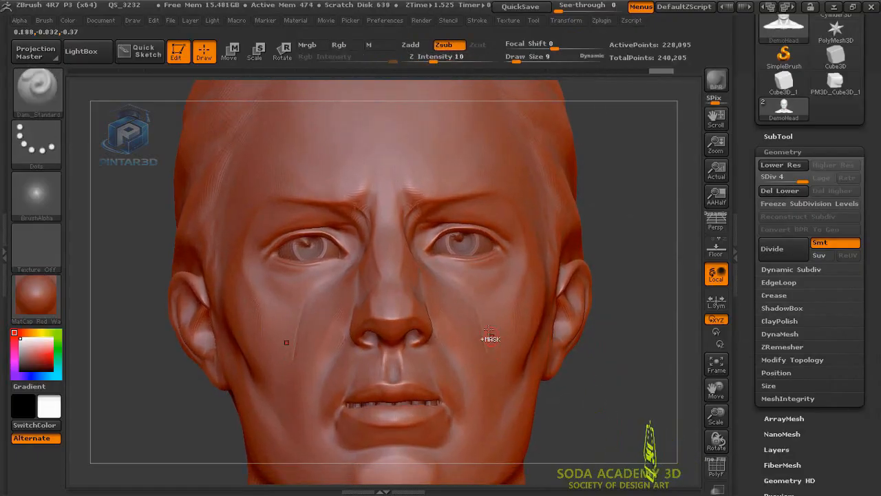
click(443, 59)
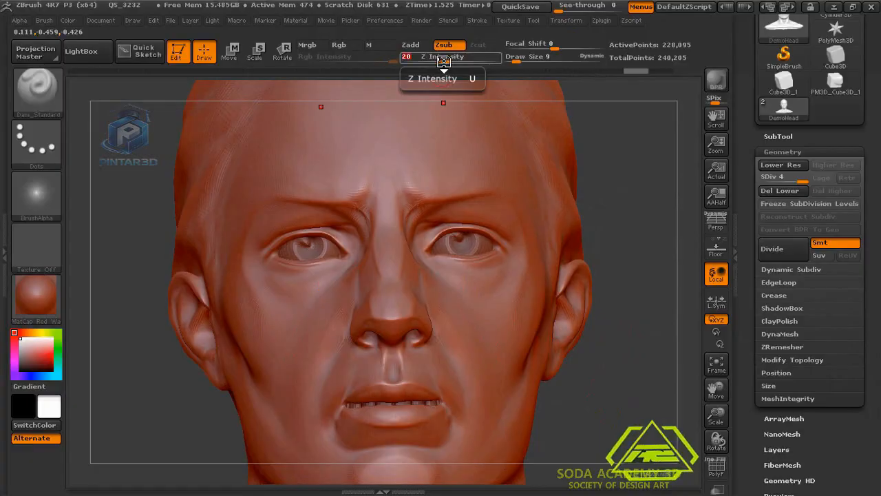
Carve mirrored creases across the cheeks and beside the mouth, adding fine wrinkles under the eyes with draw size 5
mouse_move(448, 272)
mouse_down()
mouse_move(485, 343)
mouse_move(462, 376)
mouse_move(471, 404)
mouse_up()
drag(518, 255, 488, 299)
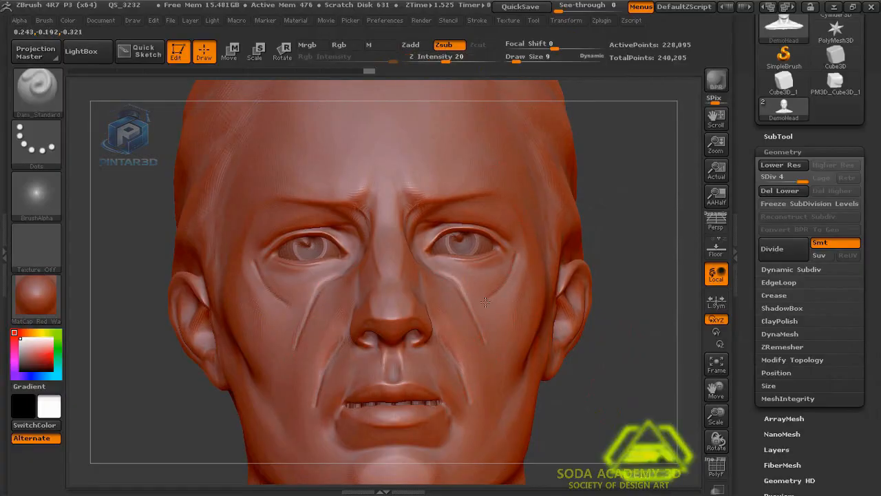
mouse_move(679, 230)
shift+mouse_down()
mouse_move(655, 305)
mouse_move(620, 352)
shift+mouse_up()
mouse_move(344, 305)
mouse_down()
mouse_move(389, 321)
mouse_move(484, 319)
mouse_up()
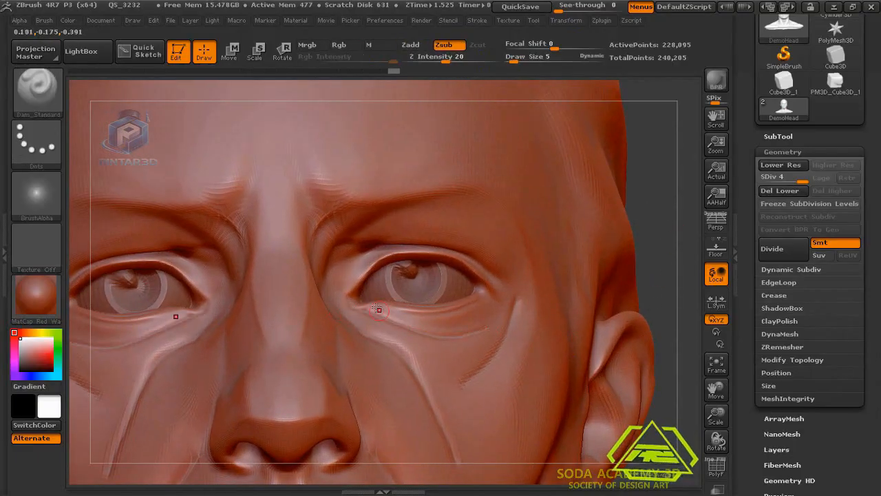
drag(375, 310, 468, 318)
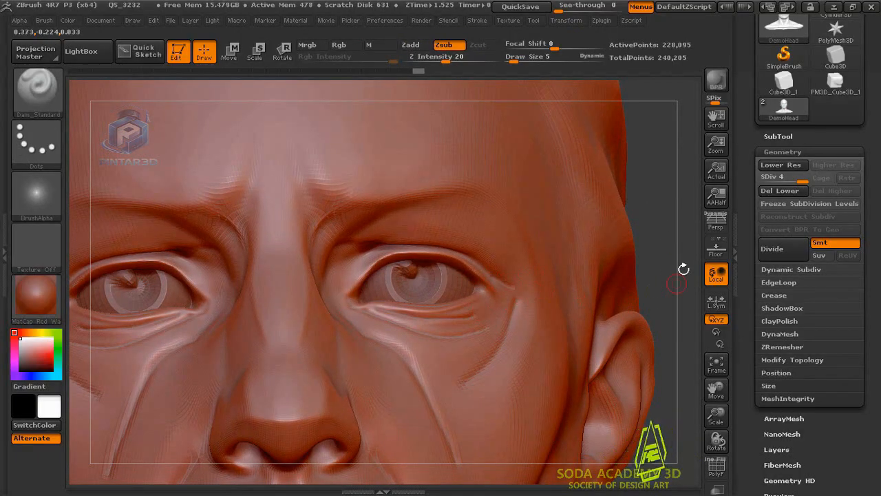
Review the carved face and expand the Geometry HD settings
drag(684, 268, 635, 247)
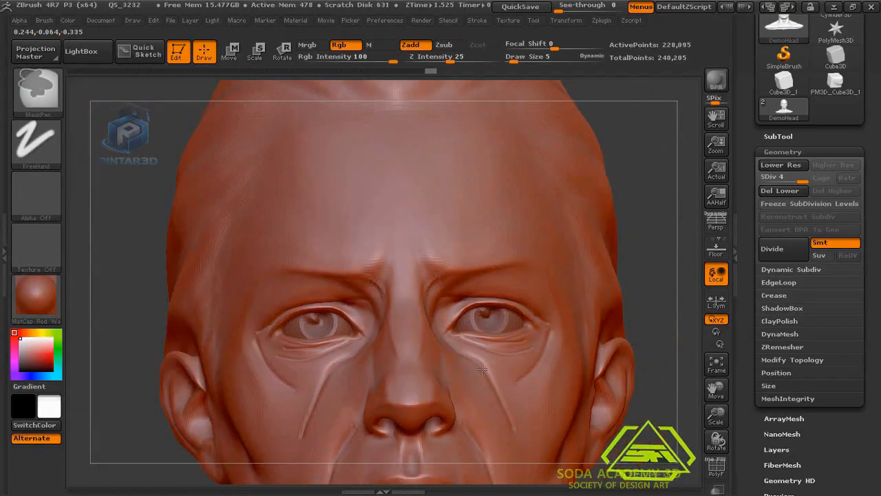
ctrl+right_drag(482, 369, 476, 366)
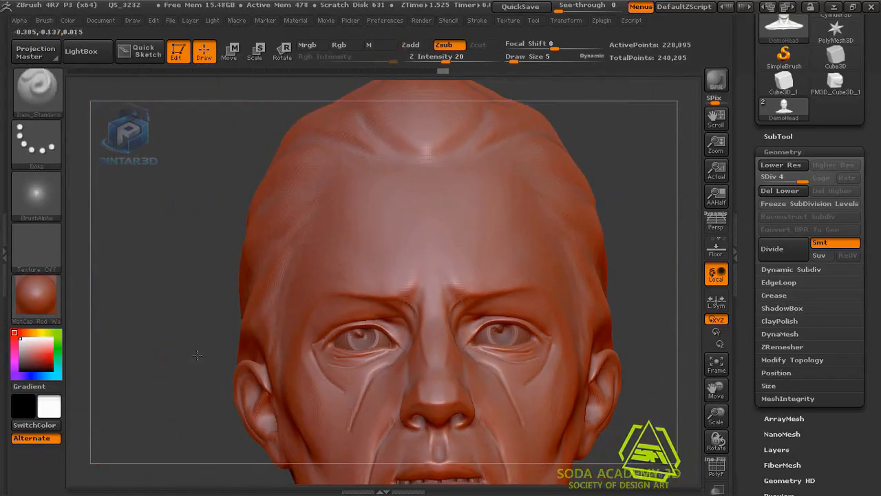
alt+drag(197, 355, 188, 235)
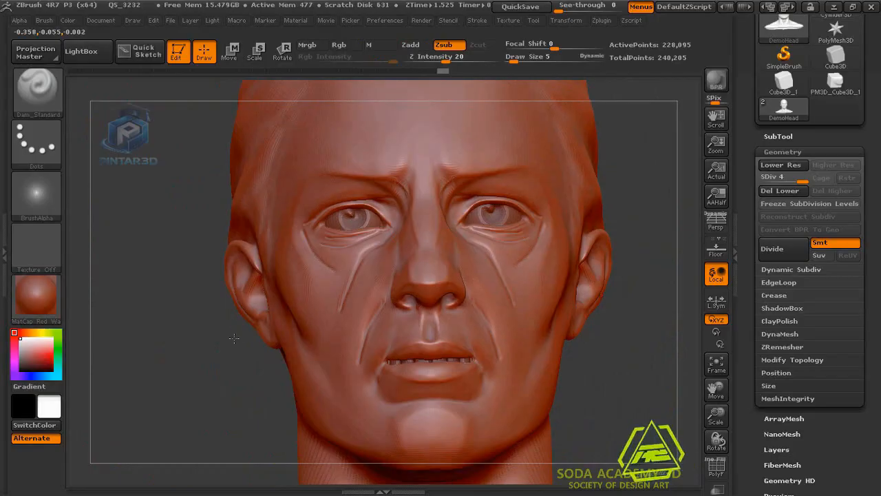
alt+drag(237, 335, 202, 371)
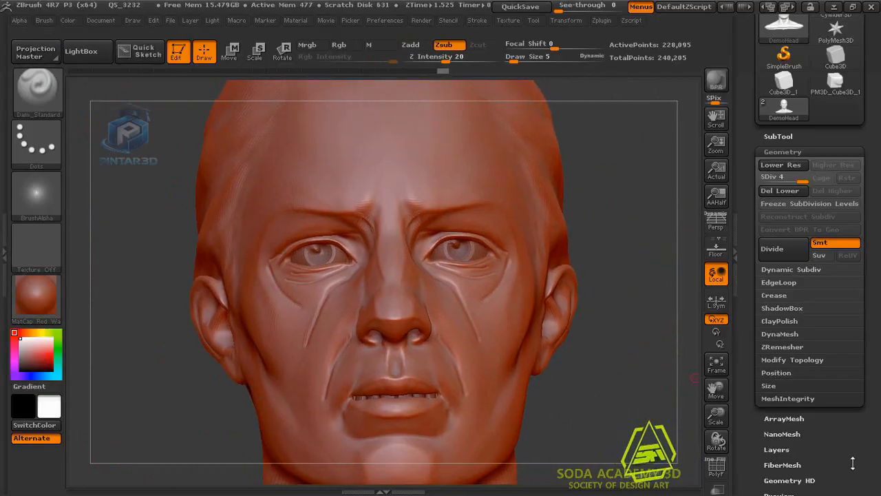
scroll(816, 281, down, 5)
click(792, 267)
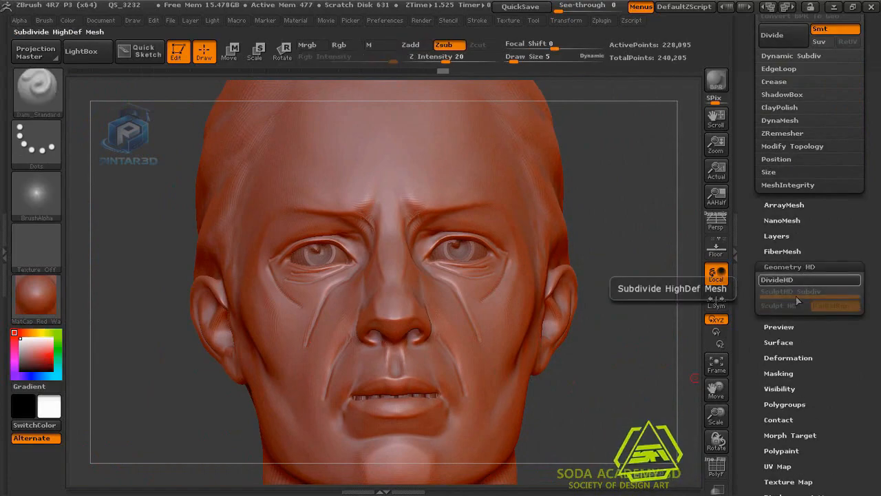
Undo the carved creases and under-eye wrinkles on the head
drag(617, 363, 618, 361)
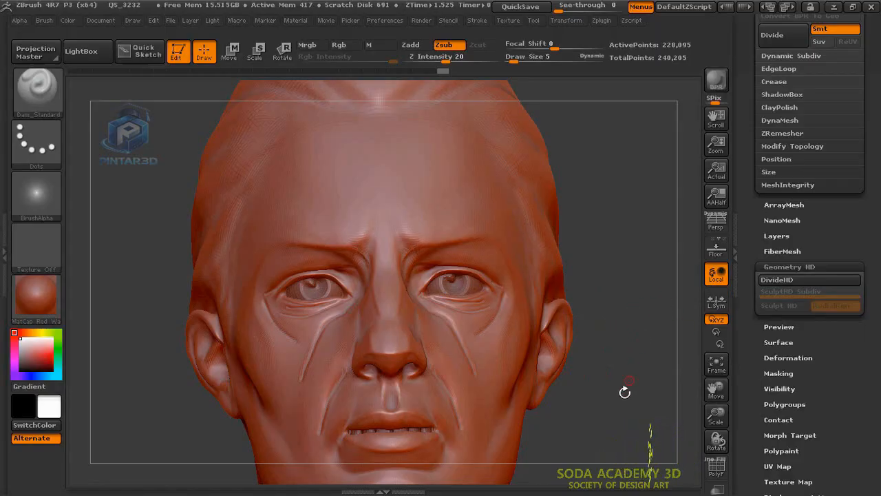
mouse_move(625, 393)
alt+right_down()
mouse_move(625, 379)
mouse_move(551, 424)
mouse_move(648, 387)
alt+right_up()
alt+right_drag(618, 359, 596, 364)
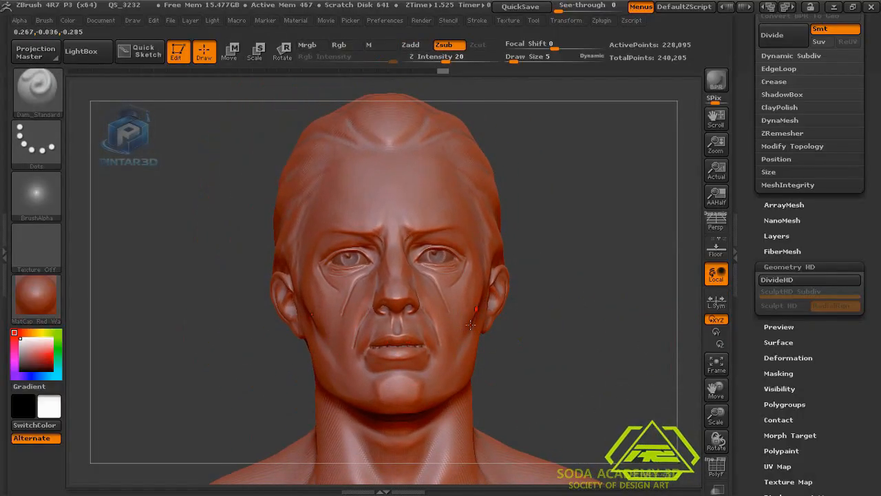
key(ctrl+z)
key(ctrl+z)
key(ctrl+z)
key(ctrl+z)
key(ctrl+z)
key(ctrl+z)
key(ctrl+z)
key(ctrl+z)
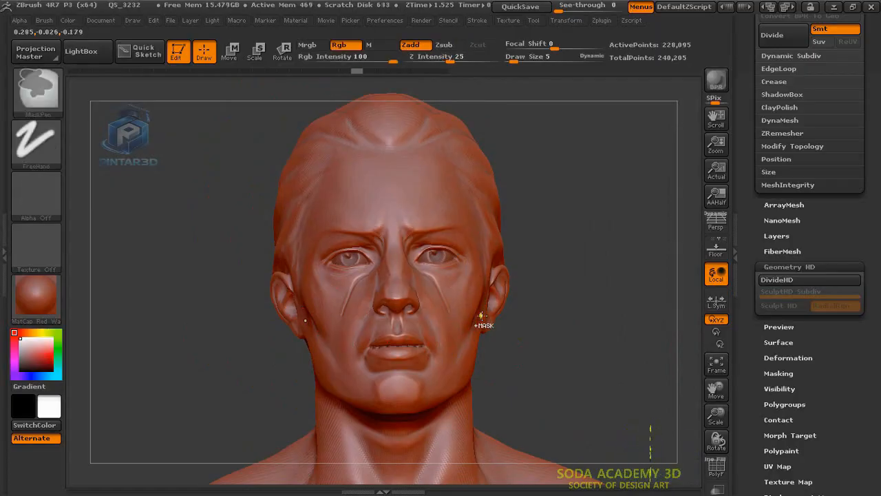
mouse_move(553, 386)
mouse_down()
mouse_move(556, 351)
mouse_move(557, 371)
mouse_up()
alt+drag(557, 372, 558, 343)
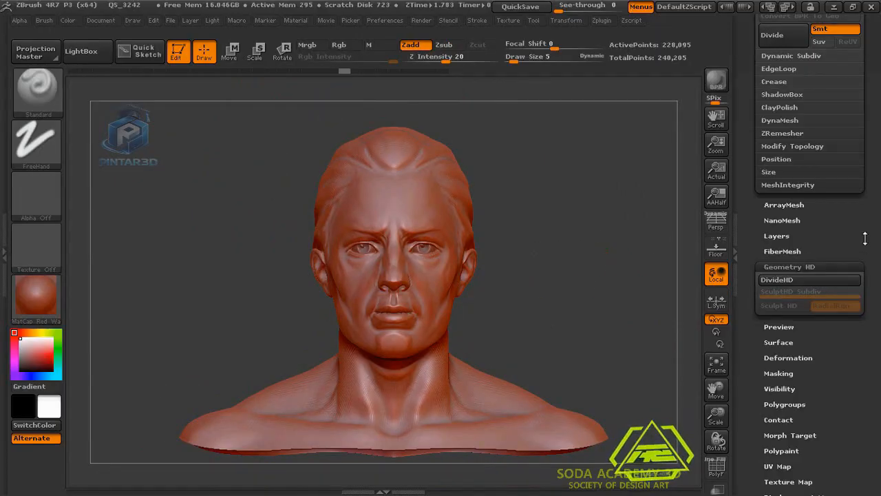
Switch to the Cube3D_1 primitive, angle the view on it, and convert it to a PolyMesh3D
drag(865, 238, 861, 303)
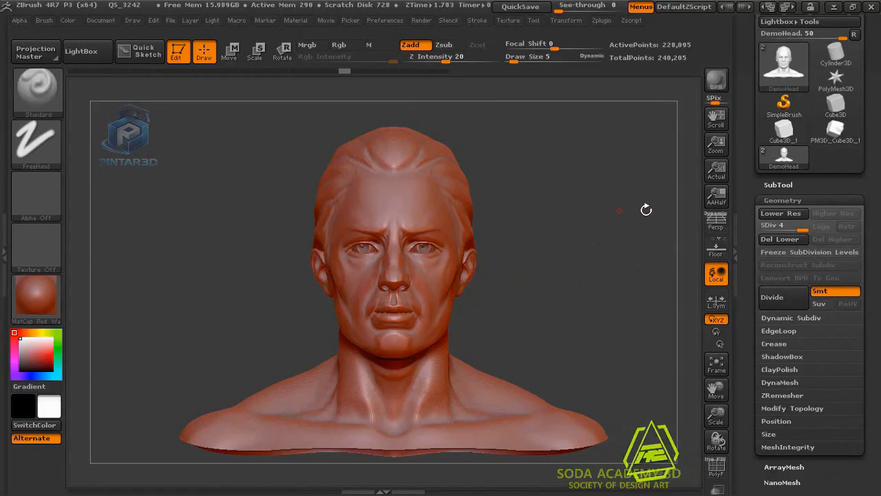
click(784, 130)
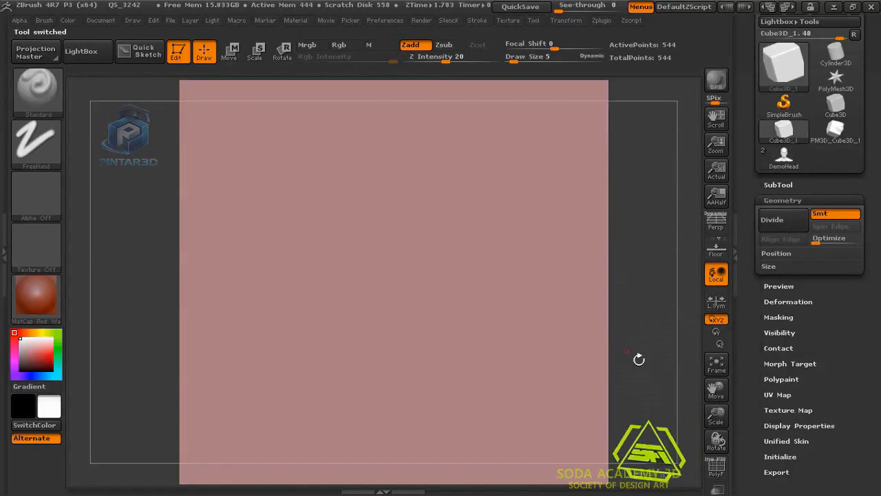
ctrl+right_drag(629, 353, 612, 308)
mouse_move(577, 343)
alt+right_down()
mouse_move(583, 325)
mouse_move(597, 335)
alt+right_up()
drag(847, 183, 867, 214)
click(799, 84)
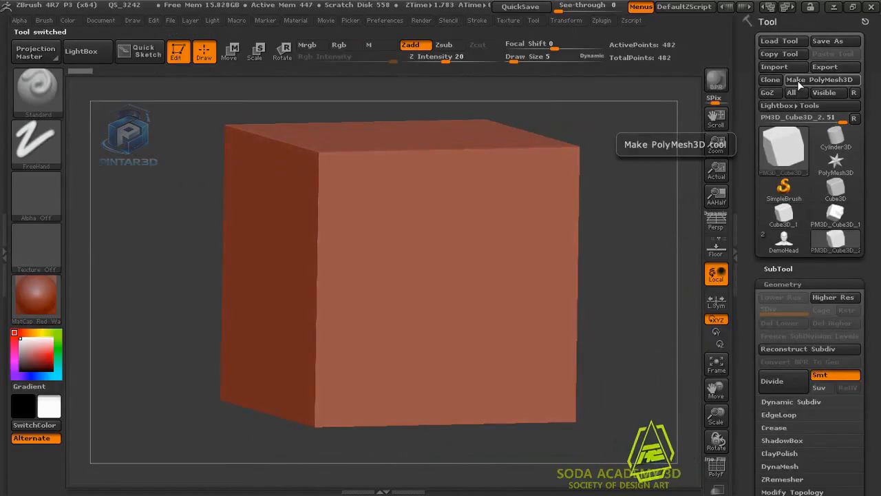
Show the floor grid and the polyframe wireframe, and examine the cube's polygon layout from several angles
click(717, 249)
ctrl+right_drag(654, 310, 646, 291)
mouse_move(646, 290)
right_down()
mouse_move(594, 324)
mouse_move(595, 293)
right_up()
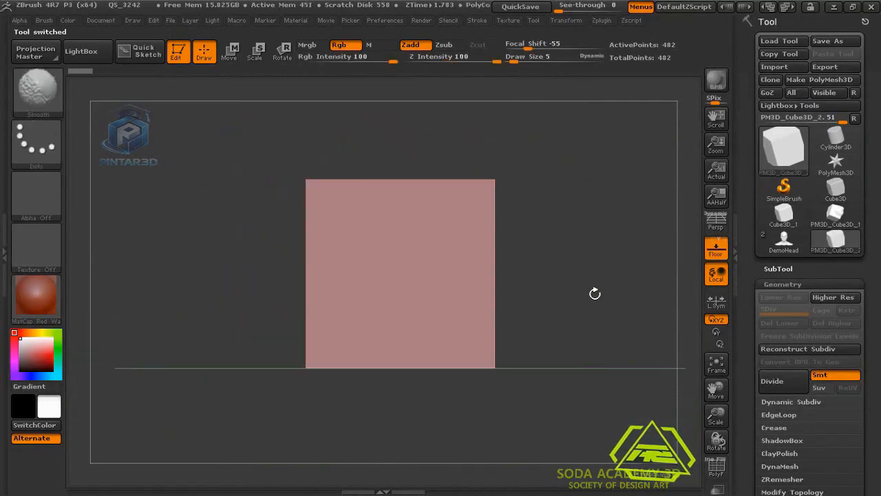
drag(592, 310, 591, 331)
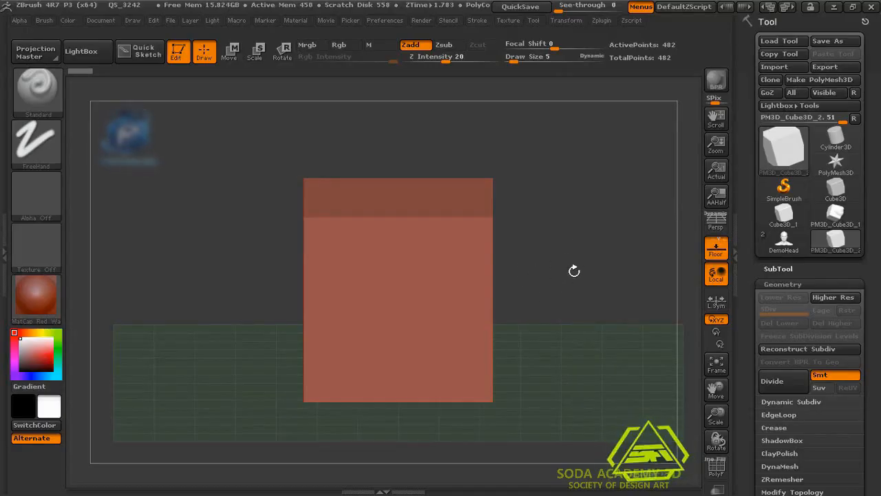
key(shift+f)
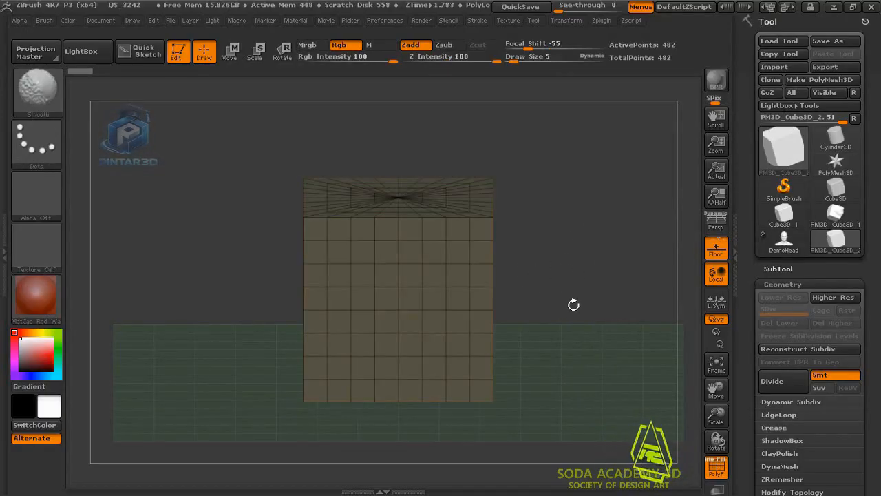
drag(543, 249, 566, 283)
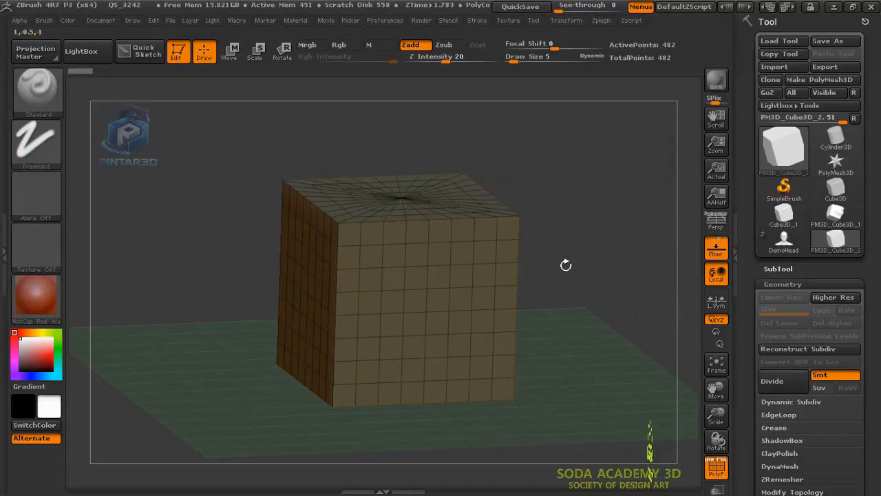
drag(567, 262, 565, 243)
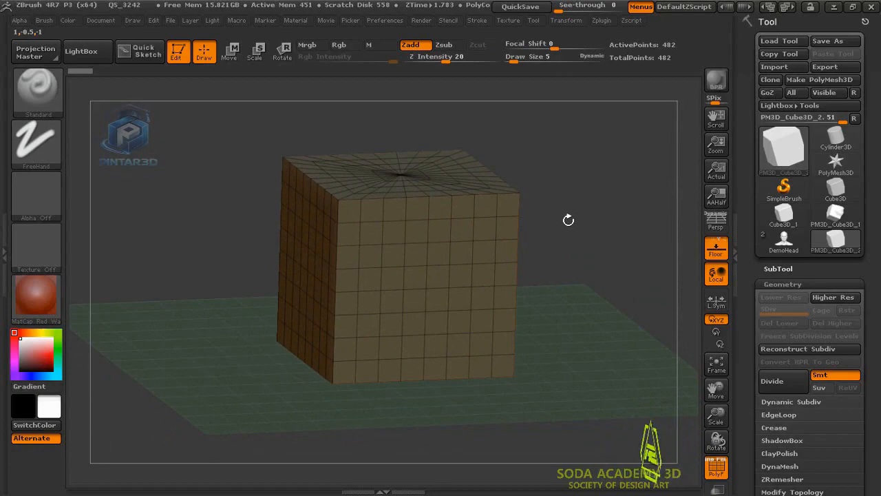
Subdivide the cube once with Smt enabled, and hide the wireframe to inspect its edges
scroll(775, 255, down, 4)
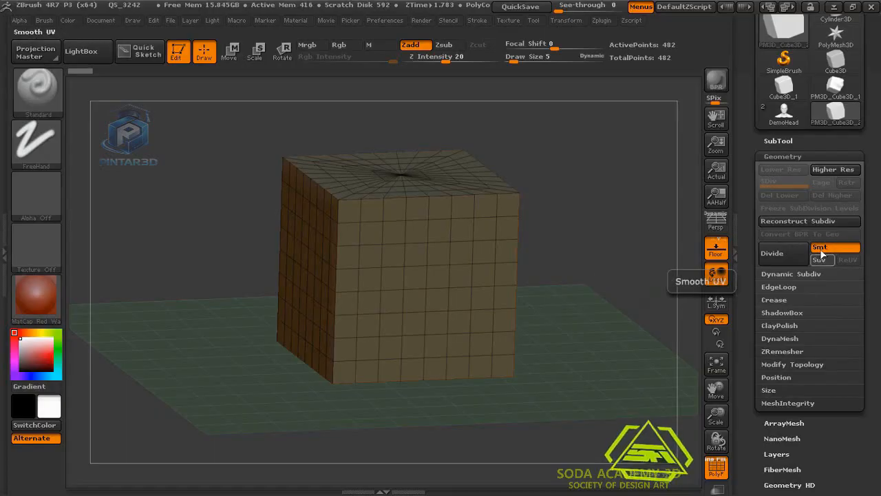
drag(601, 239, 544, 241)
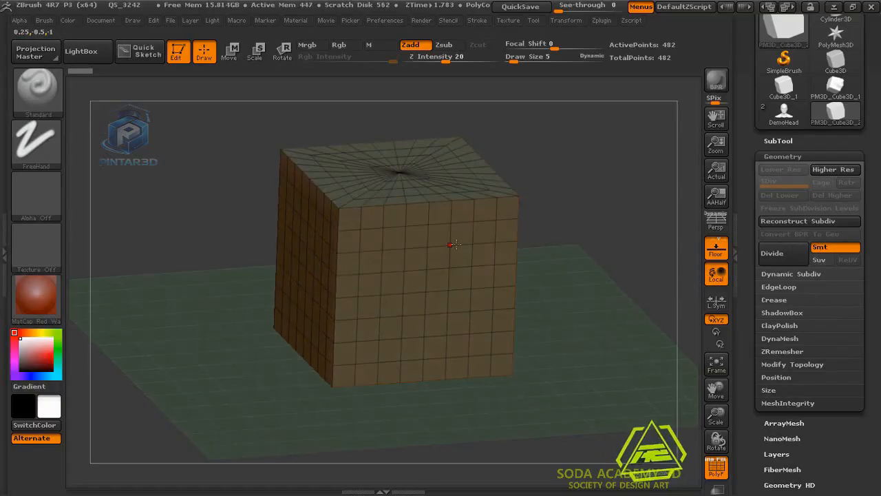
drag(565, 201, 533, 226)
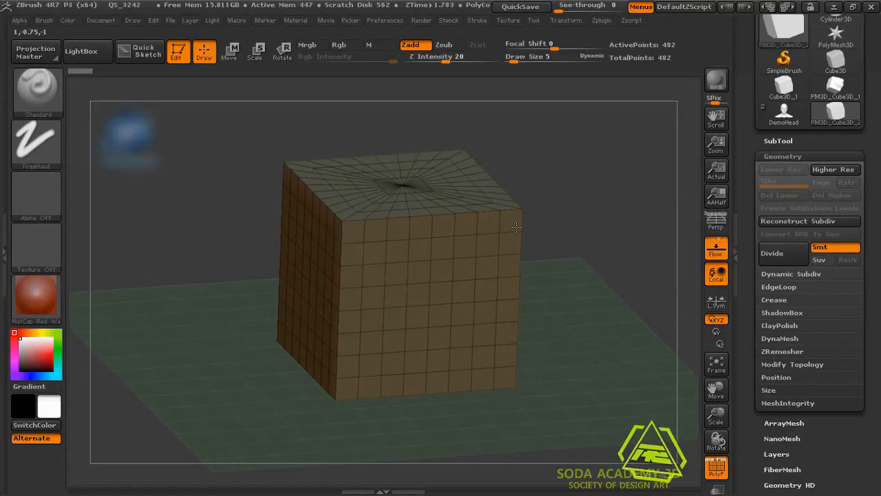
click(778, 258)
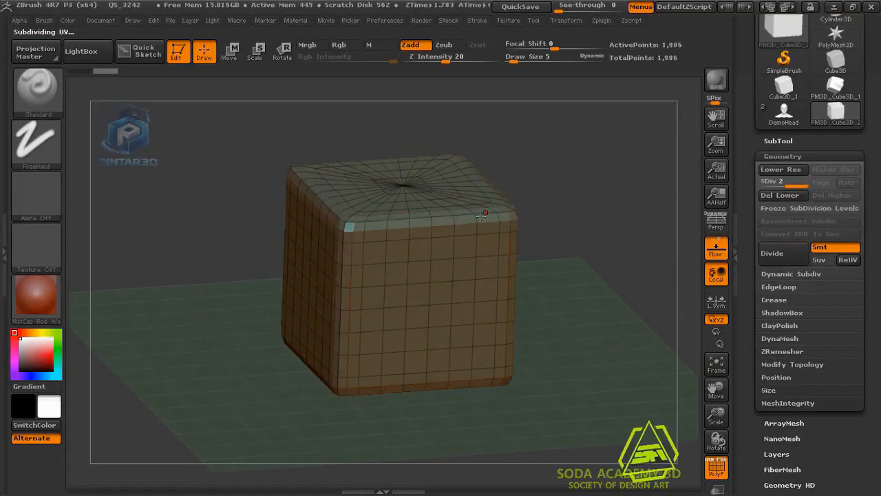
click(717, 472)
alt+drag(570, 264, 589, 297)
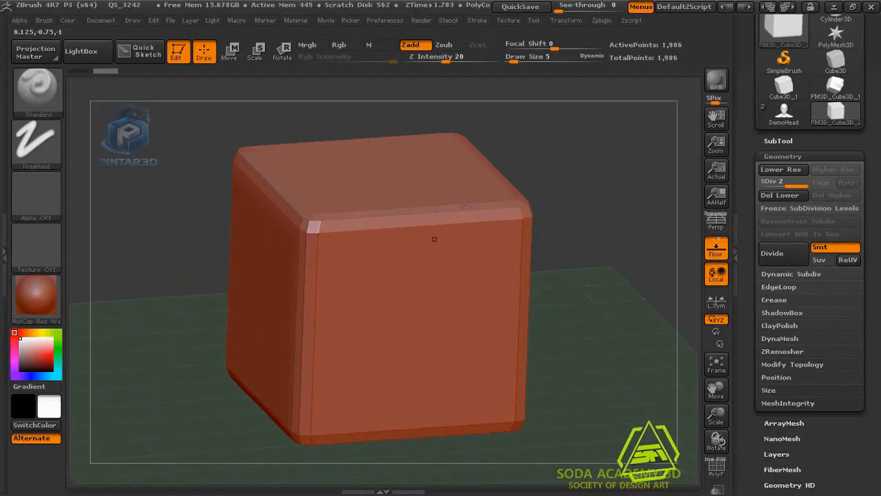
Undo the smoothed subdivision of the cube and turn off Smt
key(shift+d)
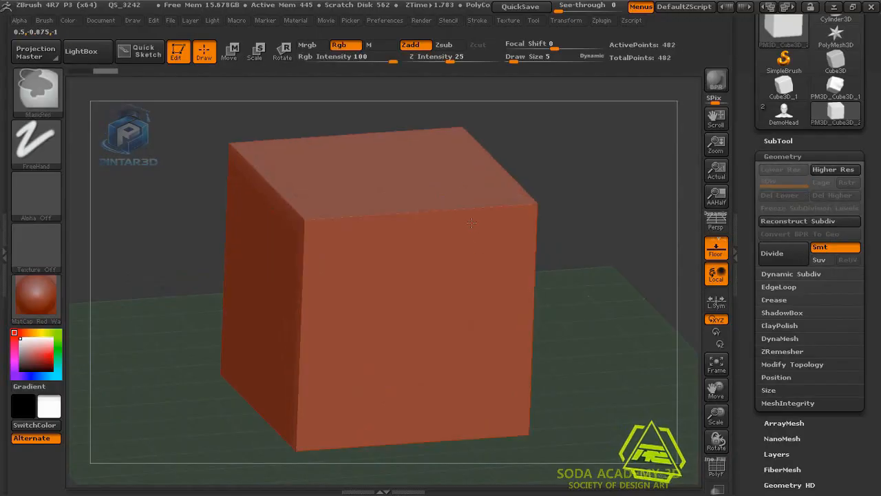
click(835, 246)
mouse_move(549, 224)
mouse_down()
mouse_move(568, 232)
mouse_move(559, 247)
mouse_up()
Subdivide the cube to level 4 without smoothing, checking its edges with the wireframe on and off
key(shift+f)
click(776, 220)
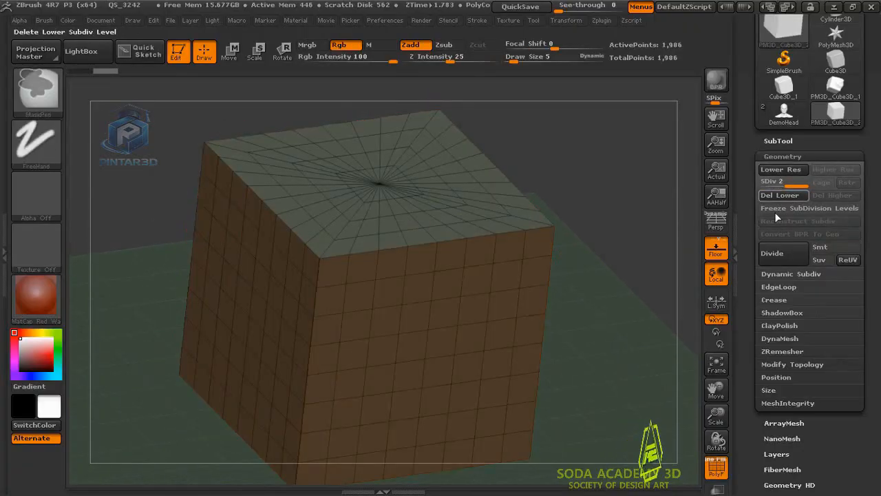
key(ctrl+d)
key(ctrl+d)
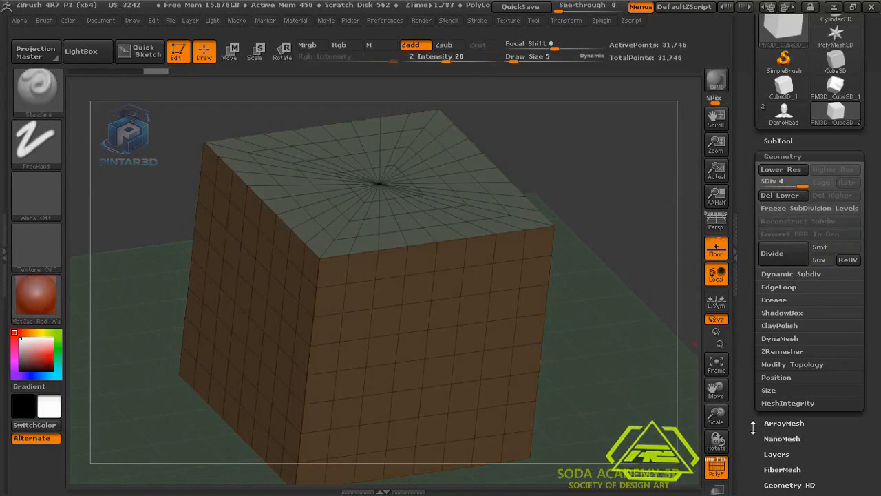
key(shift+f)
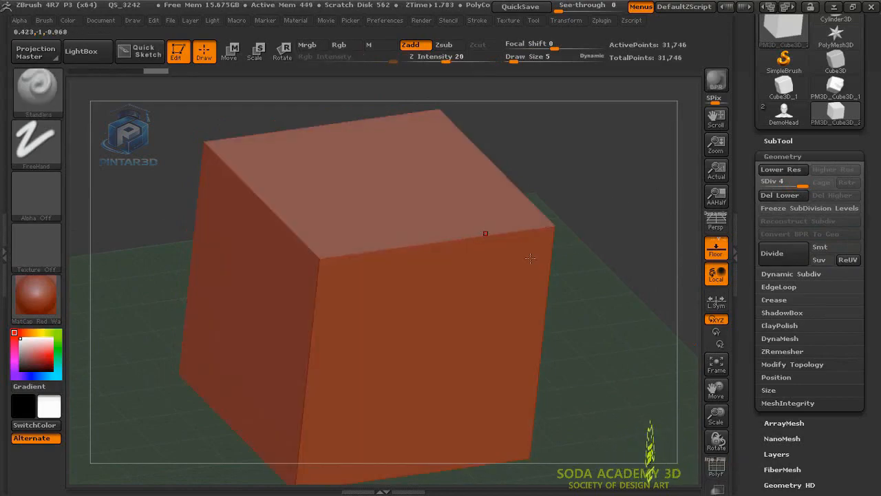
drag(585, 283, 626, 301)
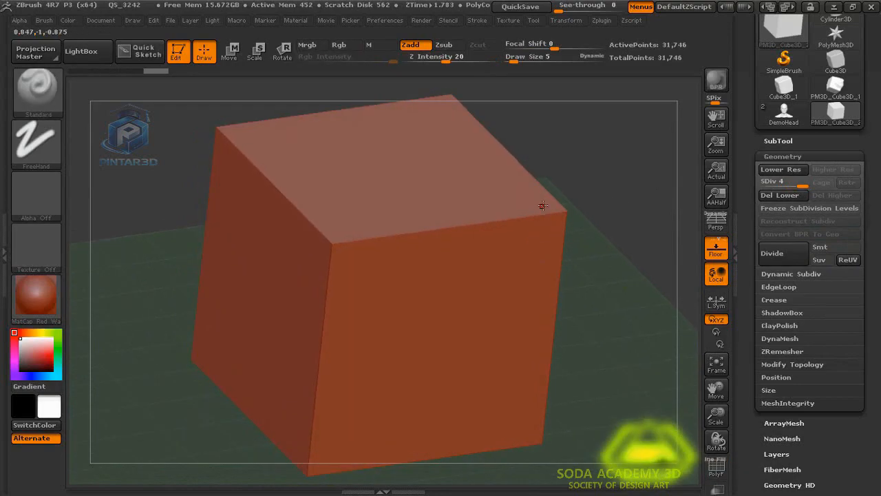
Add one more unsmoothed subdivision for level 5, and inspect the cube shaded and with its wireframe
key(shift+f)
key(ctrl+d)
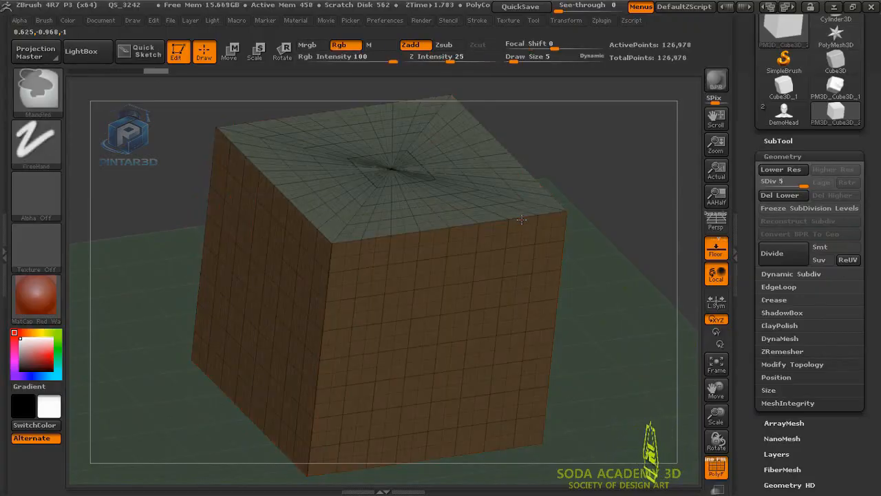
mouse_move(806, 185)
mouse_down()
mouse_move(760, 186)
mouse_move(811, 186)
mouse_up()
key(shift+f)
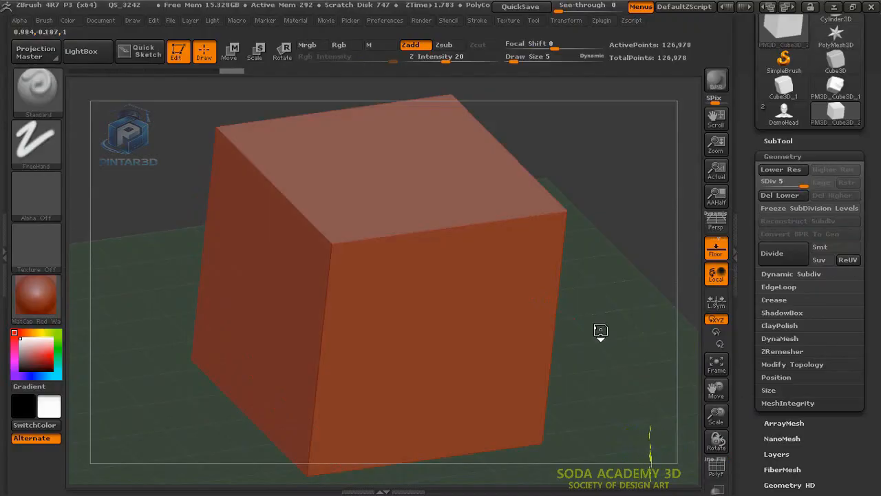
mouse_move(600, 332)
alt+right_down()
mouse_move(600, 323)
mouse_move(560, 311)
alt+right_up()
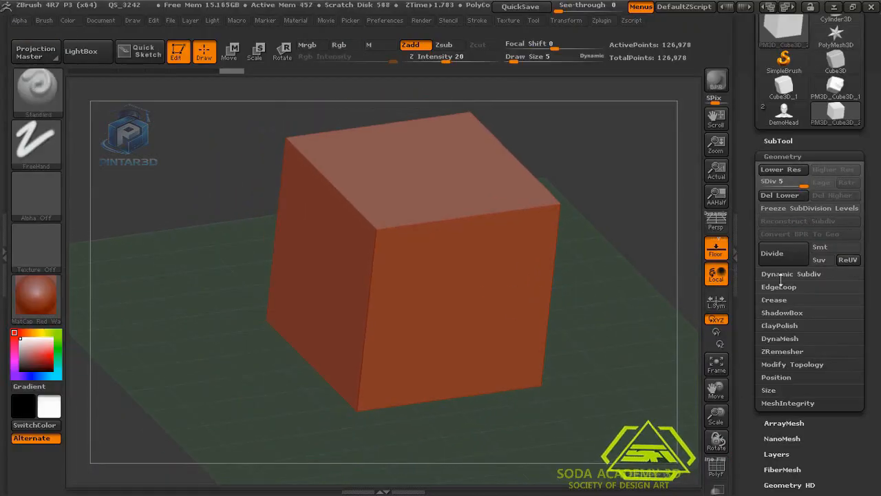
right_drag(562, 297, 549, 312)
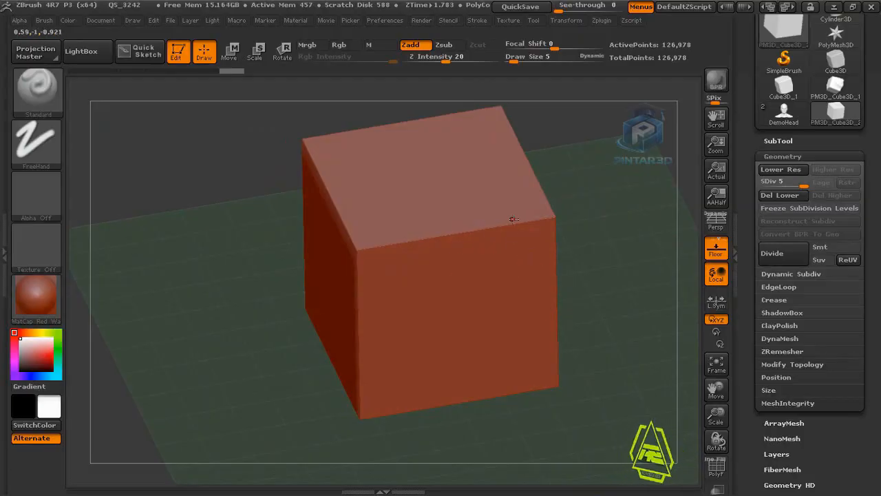
key(shift+f)
right_drag(520, 244, 611, 320)
right_drag(538, 223, 563, 265)
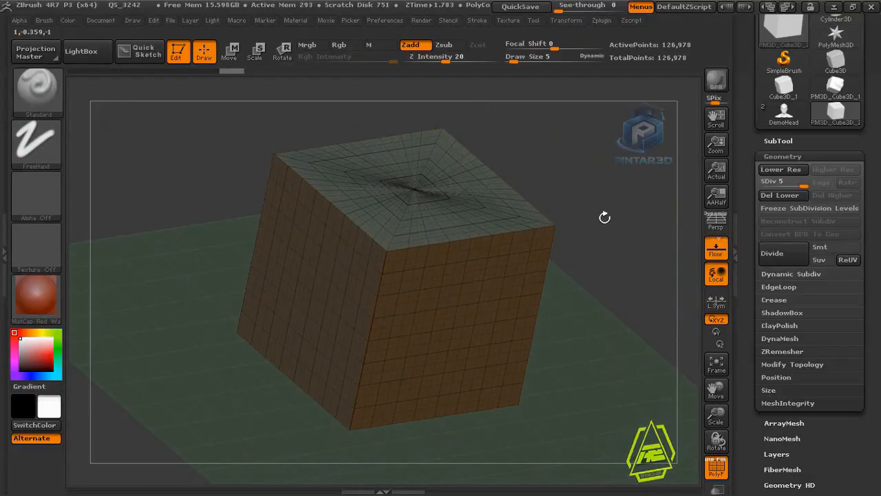
Switch to the ClayBuildup brush with a draw size of 140, and hide the wireframe
key(b)
key(c)
key(b)
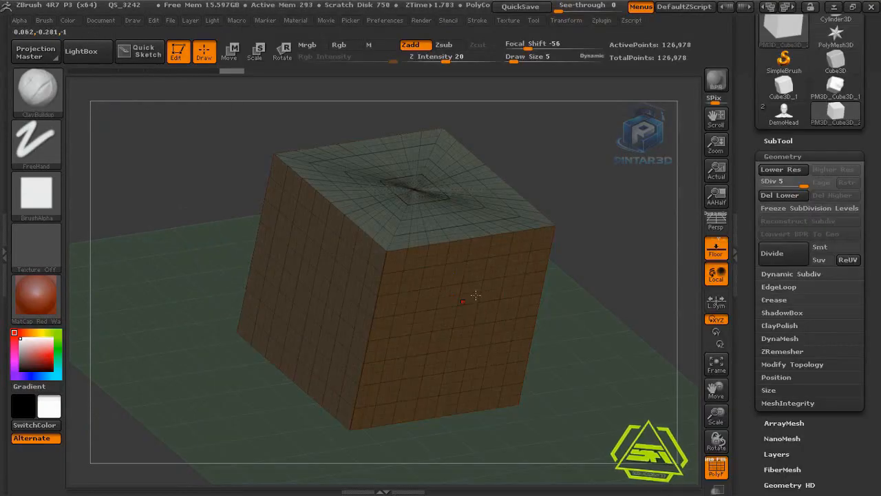
click(716, 468)
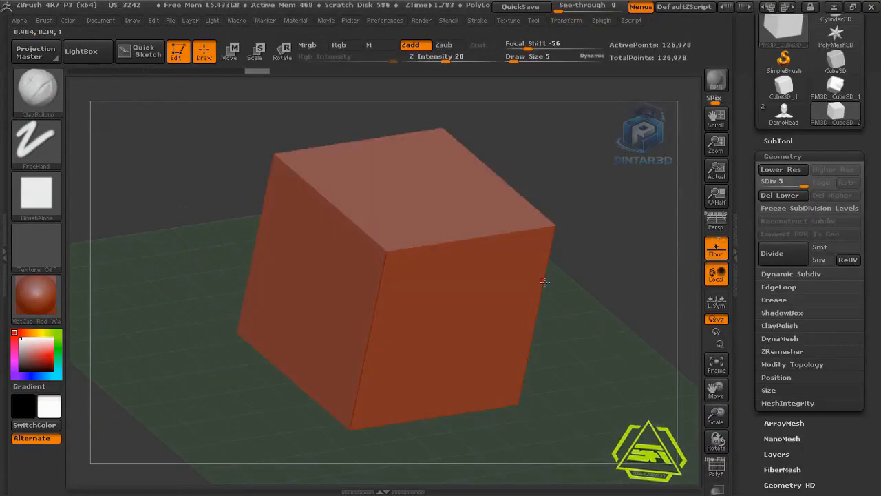
mouse_move(566, 254)
mouse_down()
mouse_move(568, 278)
mouse_move(532, 301)
mouse_up()
key(s)
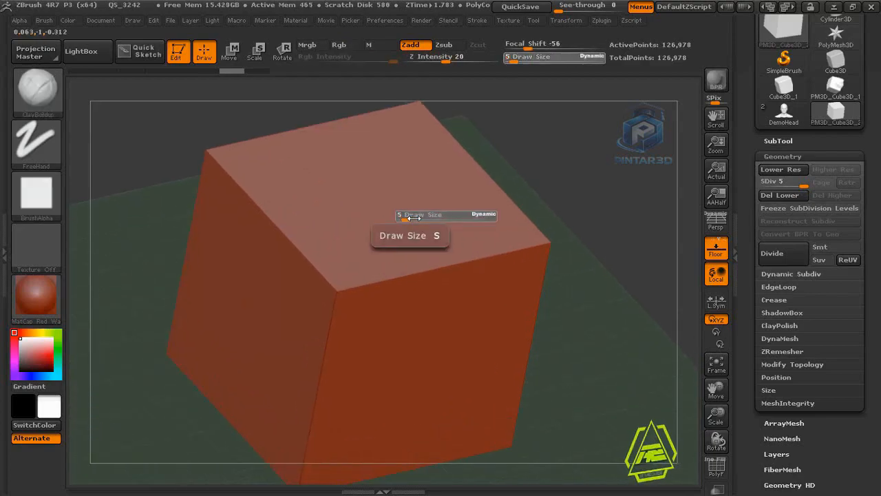
drag(407, 219, 435, 221)
Build up rough clay strokes in the middle of the cube's upper face and inspect the relief
mouse_move(337, 191)
mouse_down()
mouse_move(387, 188)
mouse_move(410, 219)
mouse_move(425, 217)
mouse_up()
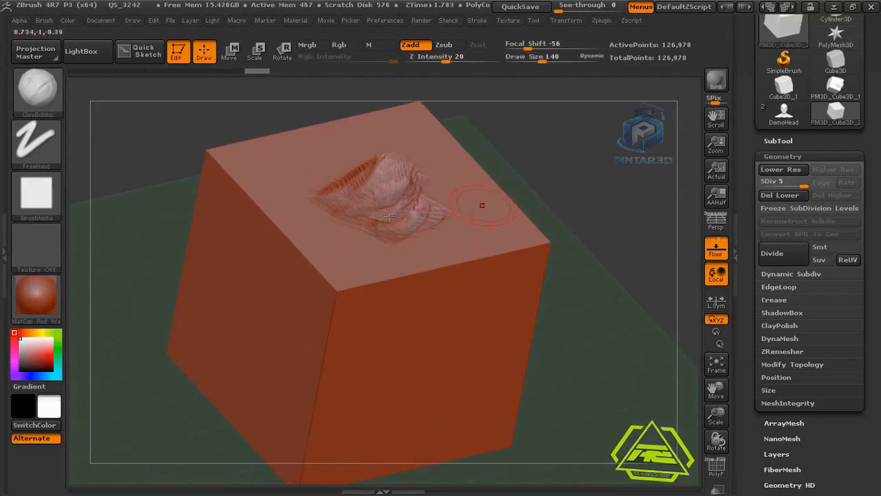
drag(567, 183, 582, 198)
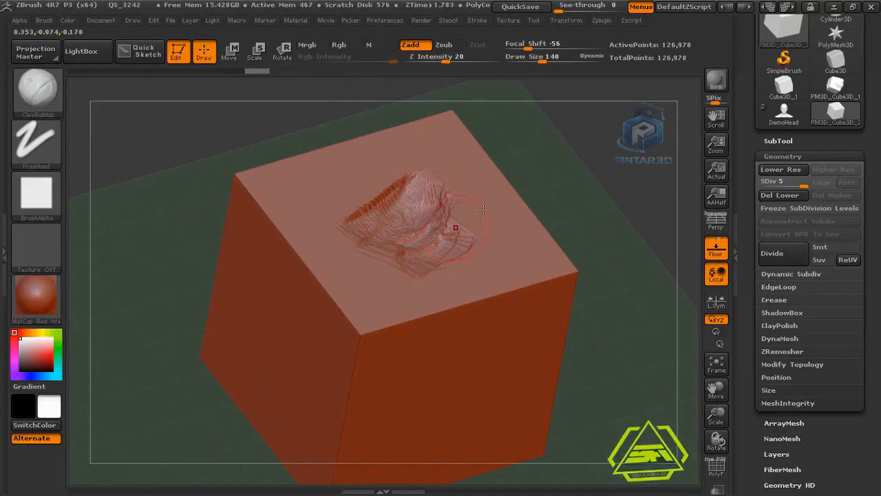
mouse_move(598, 184)
mouse_down()
mouse_move(592, 201)
mouse_move(537, 193)
mouse_up()
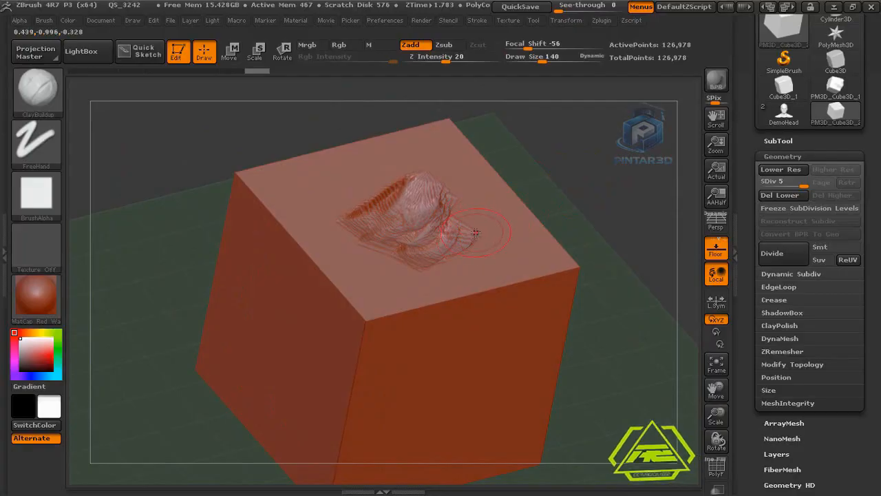
key(shift+f)
key(shift+f)
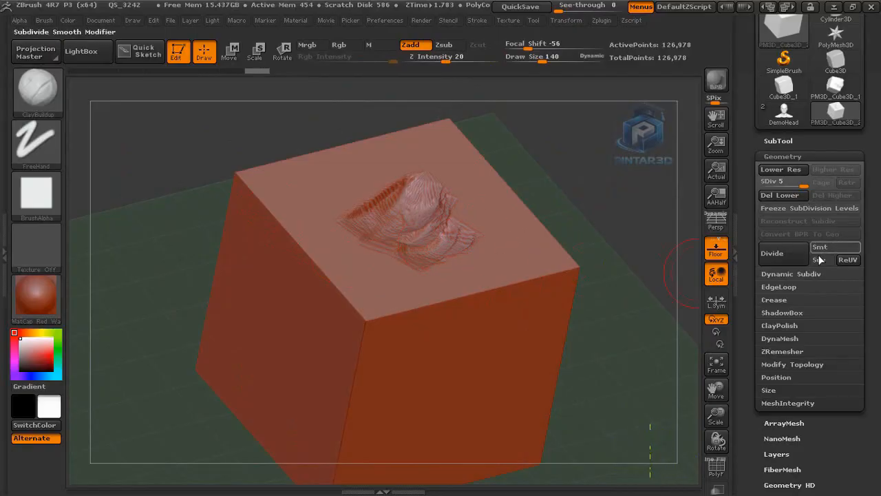
Subdivide the sculpted cube to level 7 with Smt off, and inspect the wireframe over the relief
drag(623, 283, 591, 250)
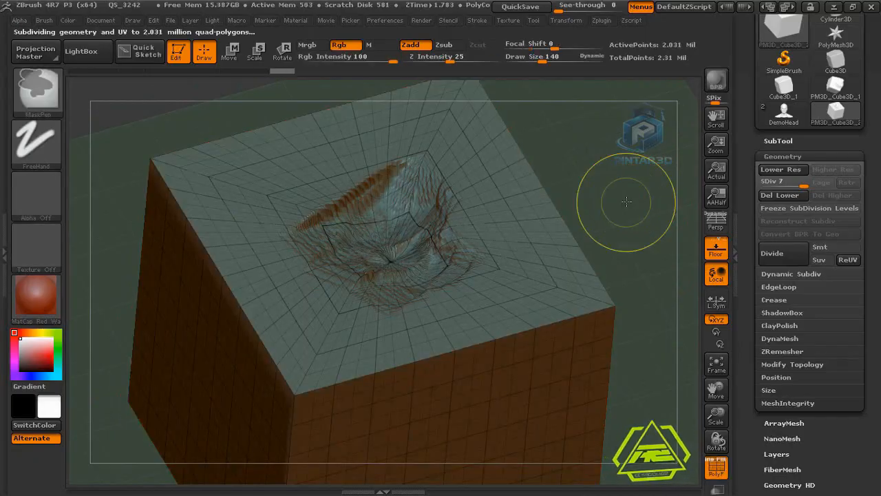
alt+drag(584, 187, 598, 193)
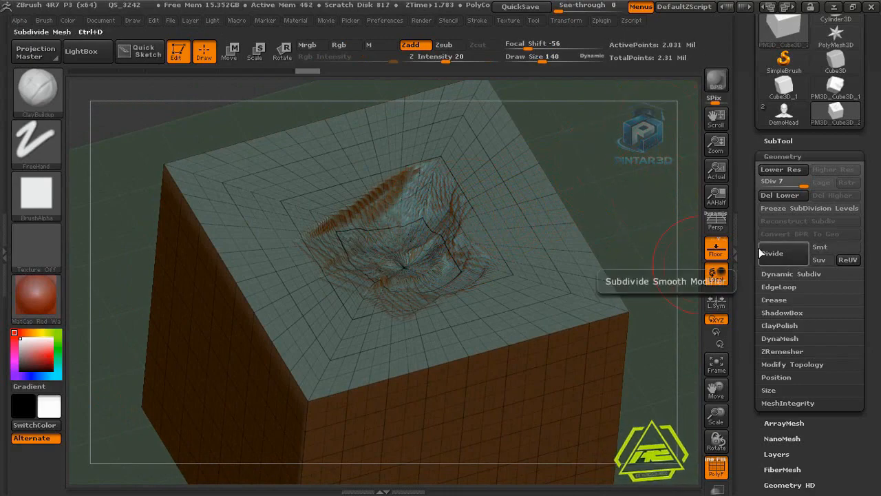
alt+right_drag(631, 212, 643, 183)
Turn Smt back on, subdivide the cube to level 8 with the wireframe hidden, and inspect its corner
key(shift+f)
click(830, 247)
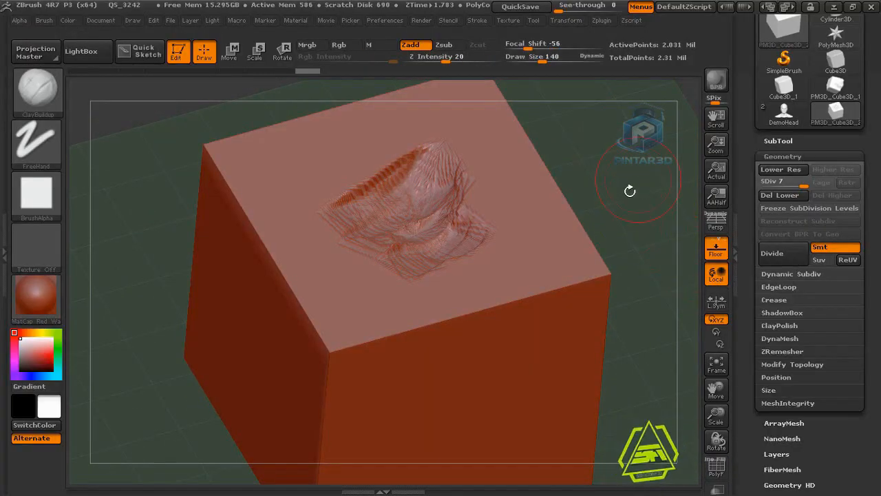
key(ctrl+d)
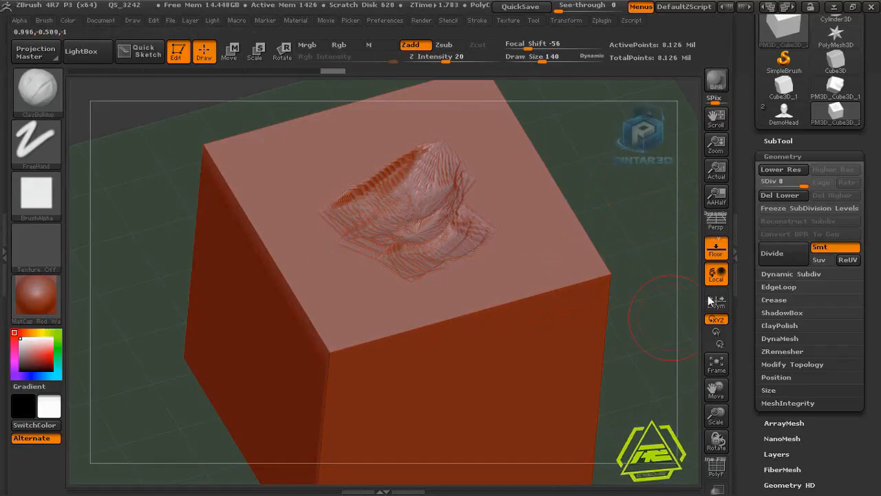
drag(606, 187, 625, 131)
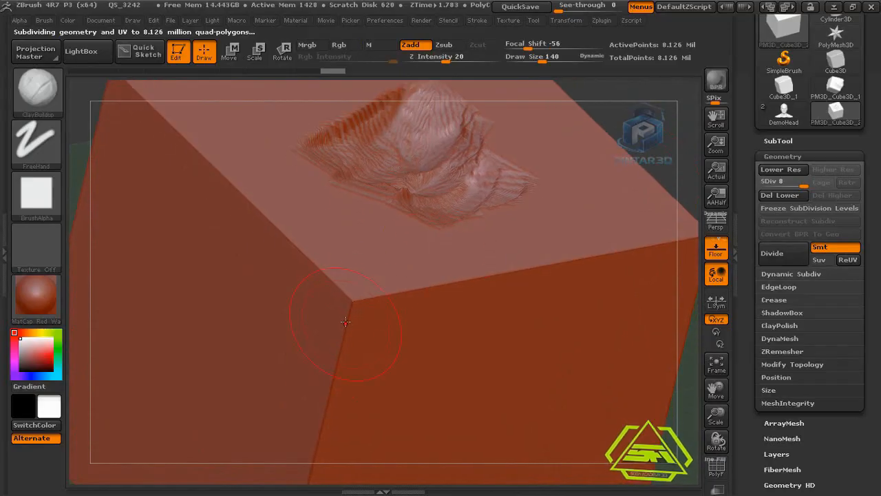
Lower the sculpted cube to subdivision level 3 with its wireframe shown, and delete the higher levels
click(826, 252)
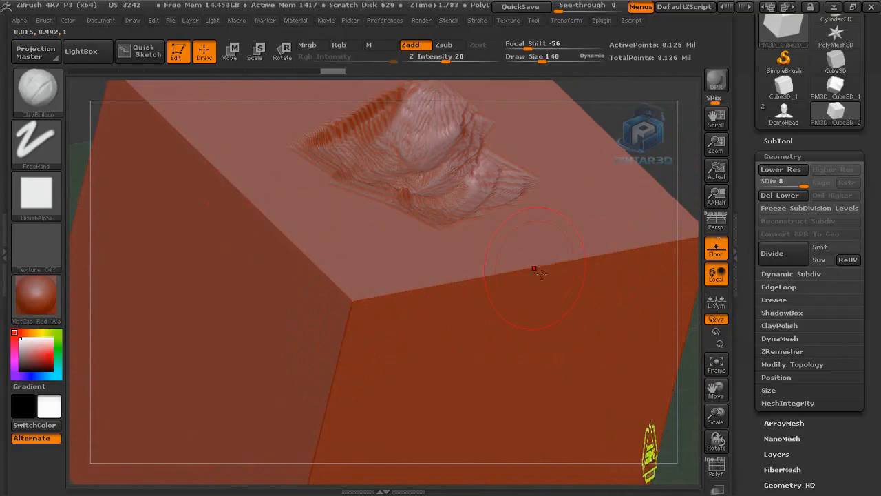
click(826, 248)
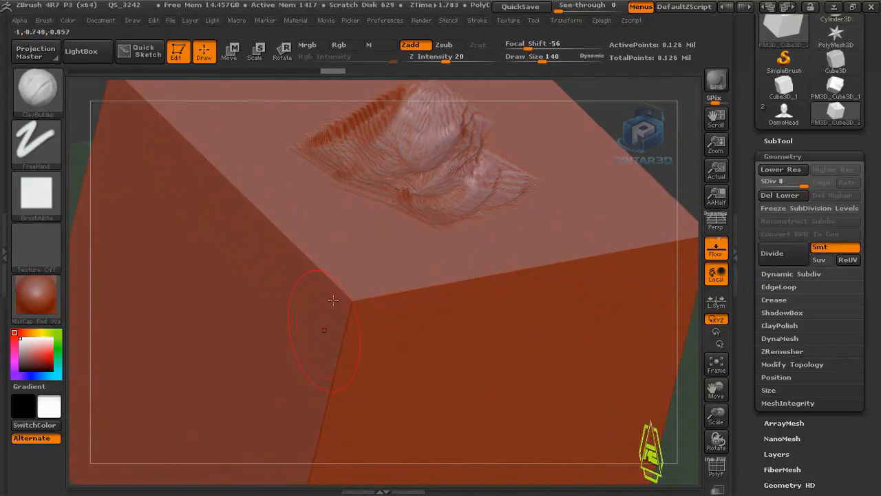
key(f)
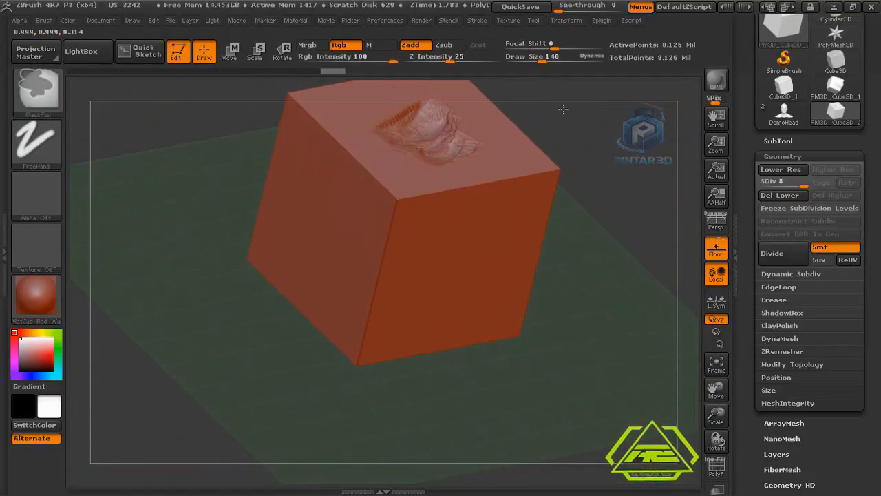
mouse_move(602, 256)
right_down()
mouse_move(594, 270)
mouse_move(617, 264)
mouse_move(626, 240)
mouse_move(561, 211)
mouse_move(544, 224)
right_up()
right_drag(544, 224, 628, 291)
drag(803, 185, 777, 185)
key(shift+f)
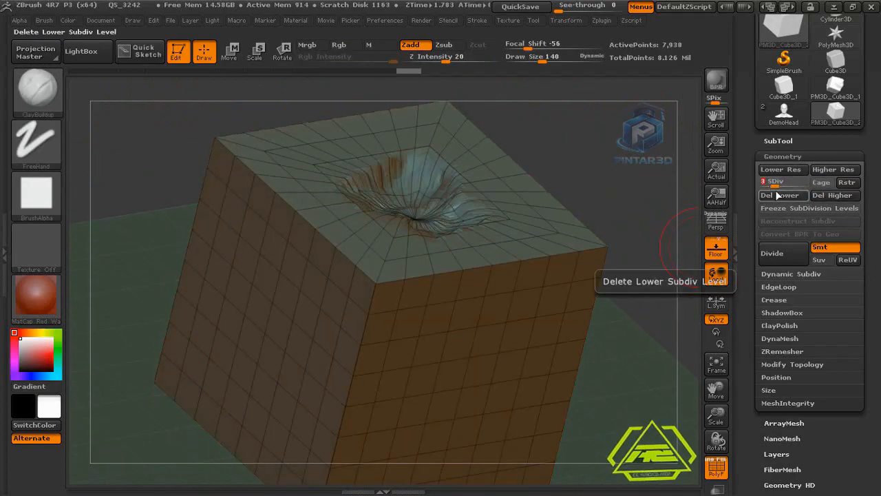
click(829, 194)
Subdivide the cube to level 5 with Smt off, return to level 3, and delete the higher levels
click(836, 246)
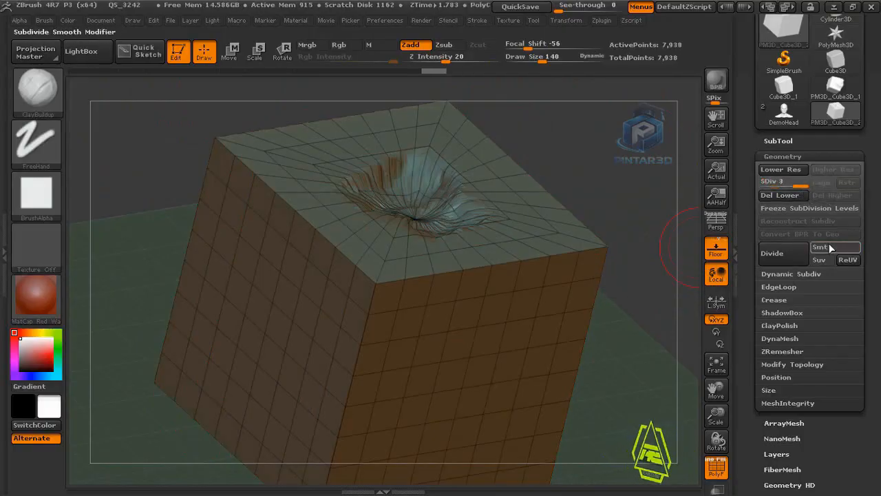
key(ctrl+d)
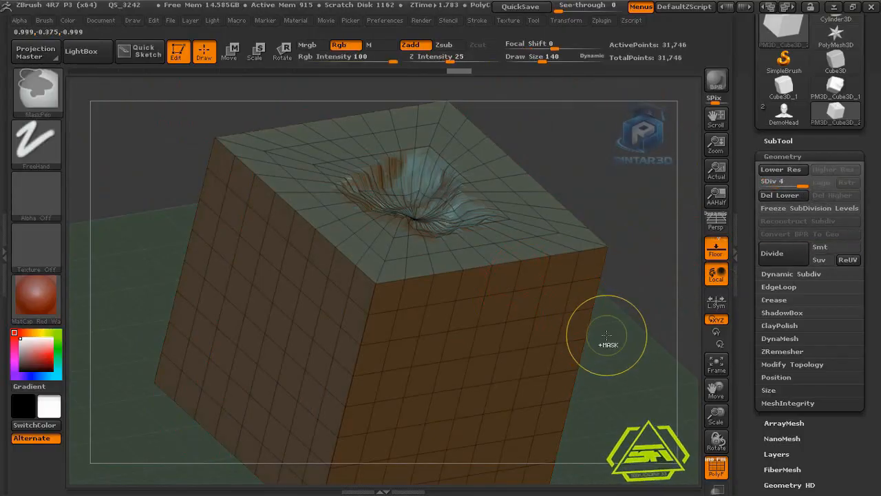
key(ctrl+d)
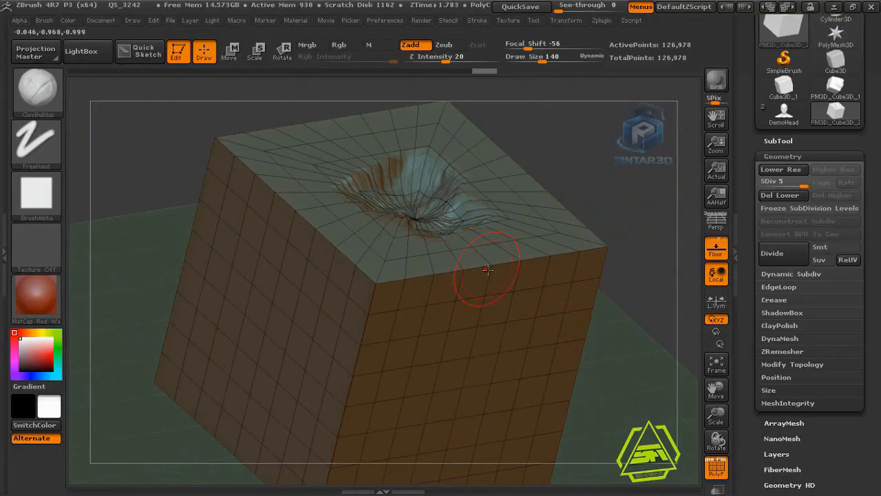
click(790, 182)
drag(781, 181, 783, 182)
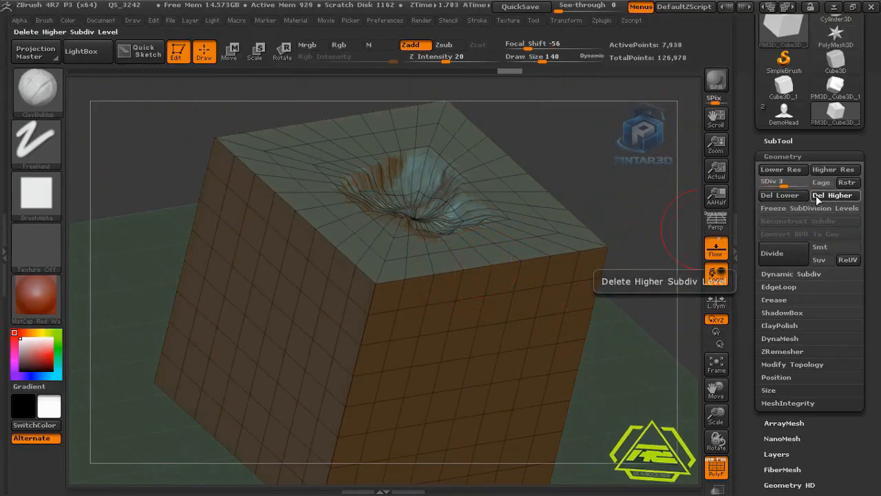
click(816, 197)
Subdivide the cube to level 5 with Smt on, inspect it without the wireframe, and revert to level 3
click(825, 247)
key(ctrl)
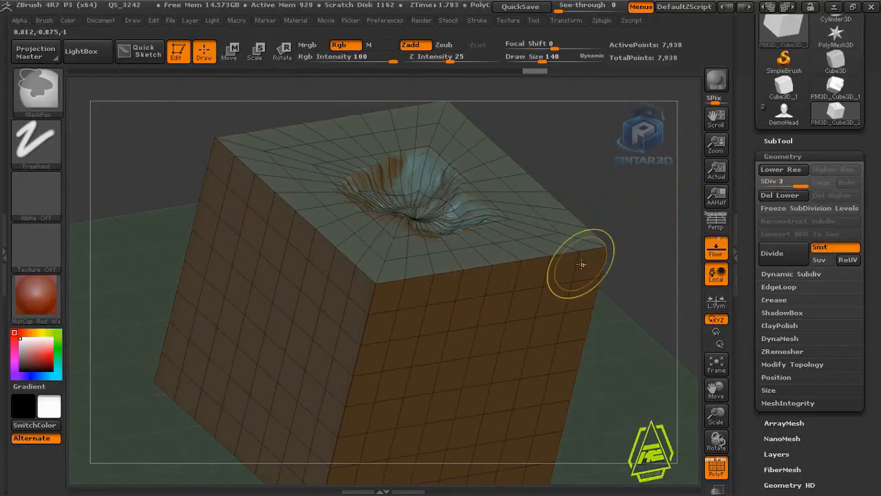
key(ctrl+d)
key(ctrl+d)
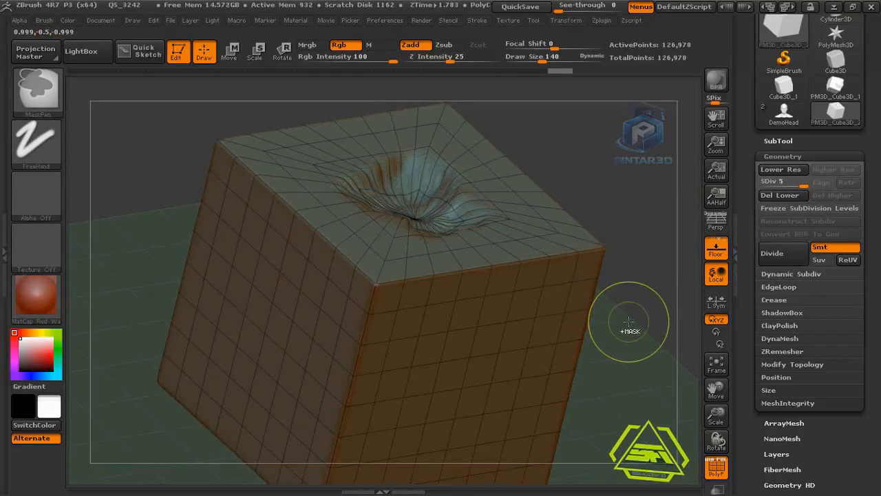
key(shift+f)
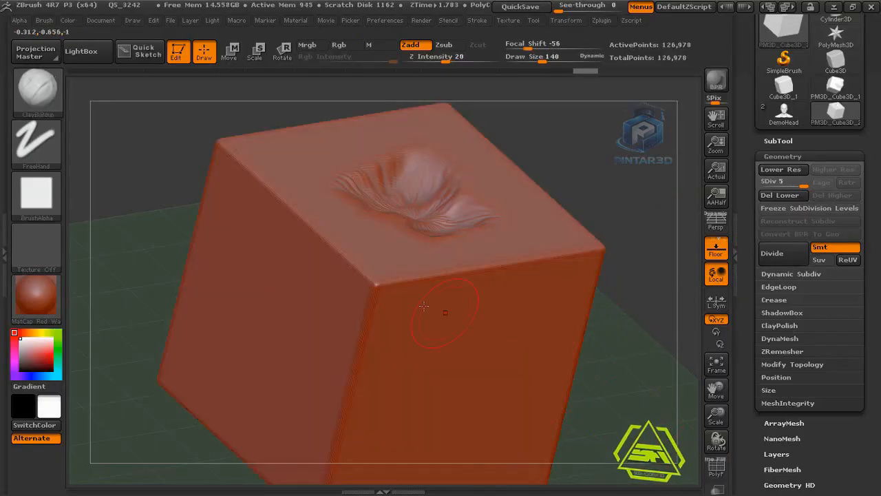
key(shift+d)
key(shift+d)
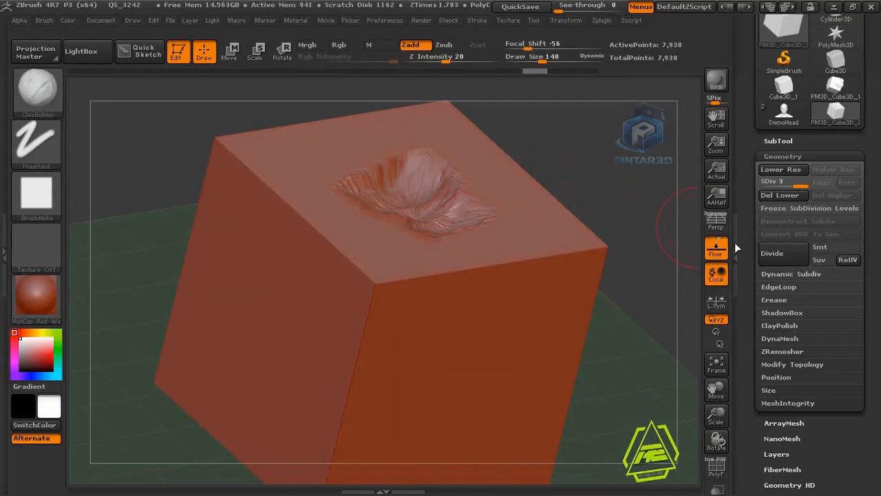
Subdivide the cube to level 5 with Smt off for comparison, and revert it to level 3
key(ctrl+d)
key(ctrl+d)
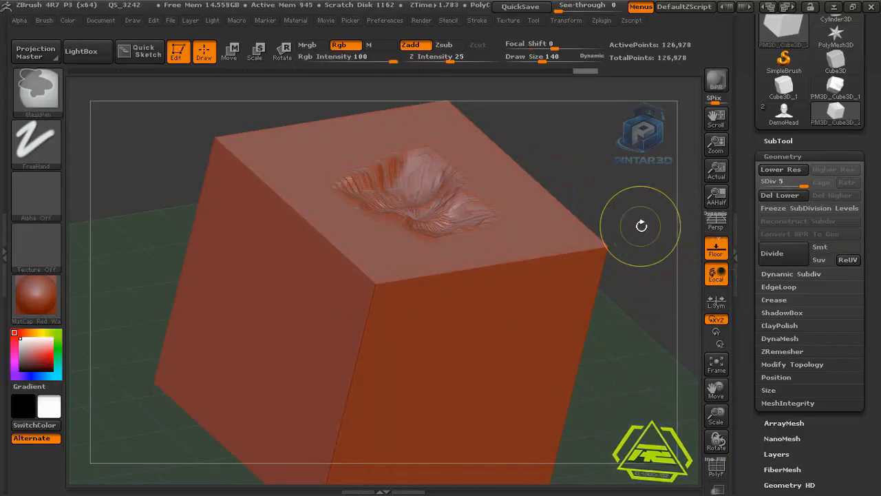
key(shift+d)
key(shift+d)
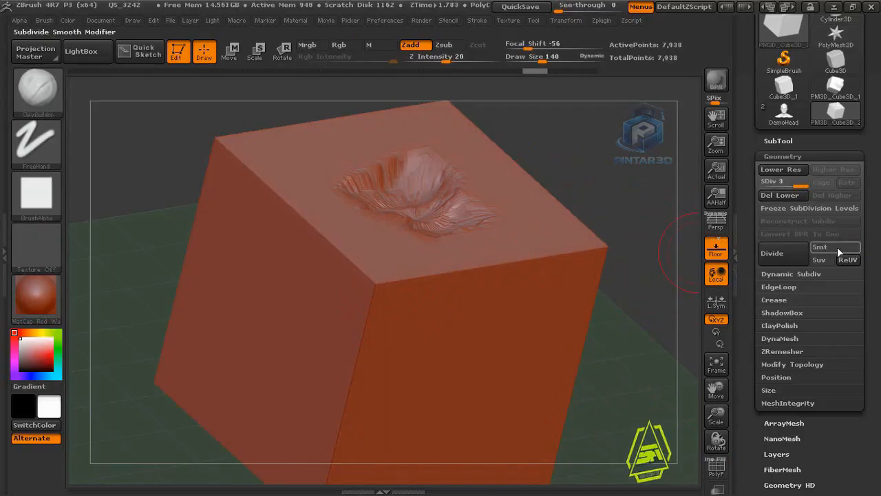
Turn Smt back on, subdivide the cube to level 5 to compare its edges, and revert to level 3
key(ctrl+d)
key(ctrl+d)
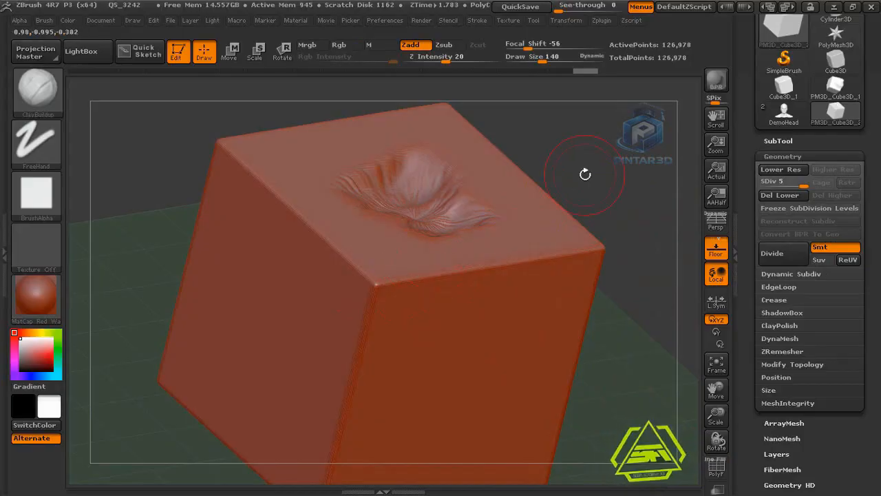
key(shift+d)
key(shift+d)
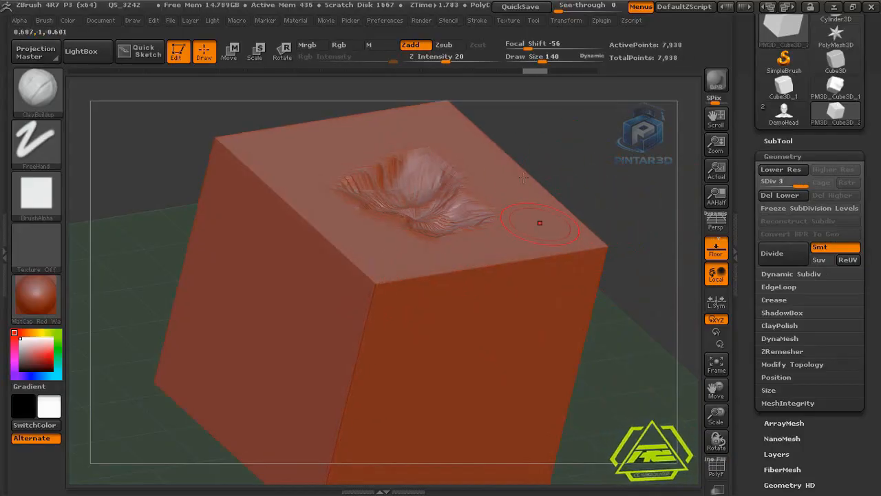
Inspect the relief, lower the cube to subdivision level 2, and delete the higher level
drag(570, 168, 536, 213)
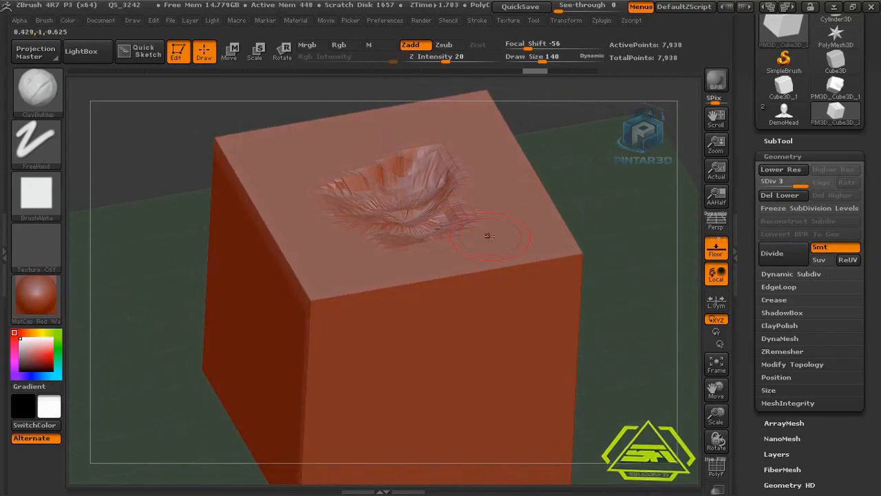
drag(590, 197, 606, 212)
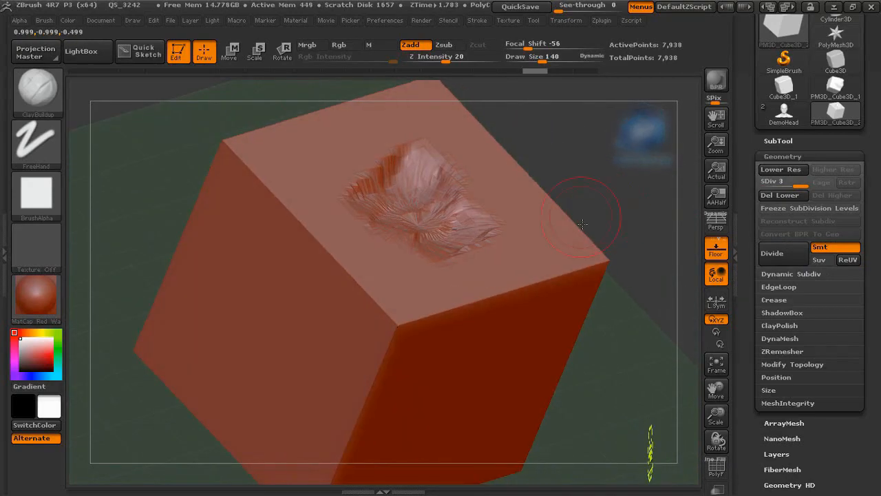
drag(593, 331, 565, 234)
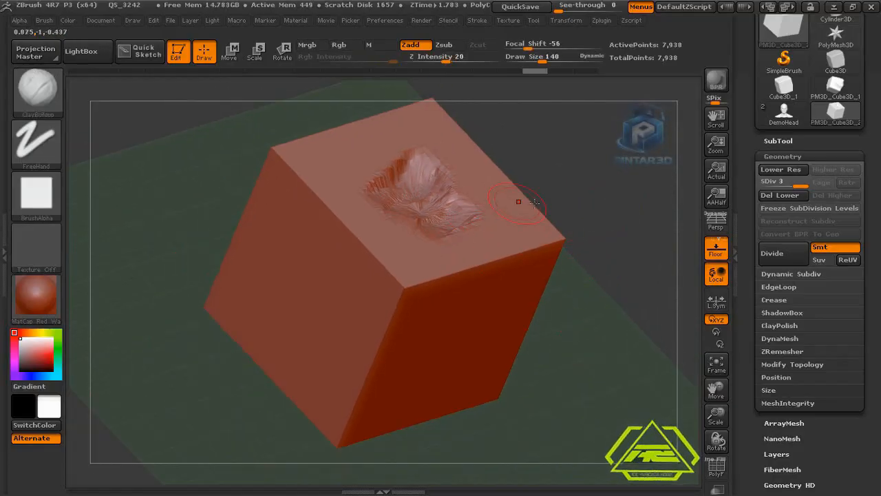
drag(596, 203, 553, 171)
drag(583, 204, 587, 223)
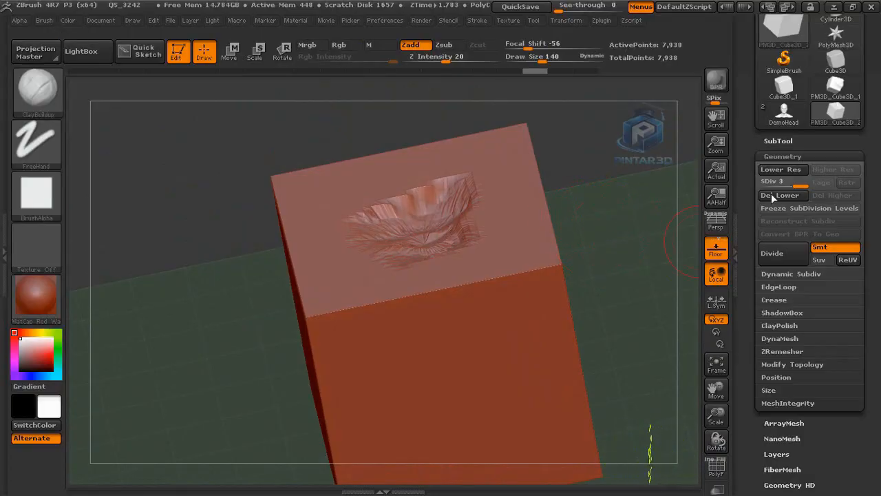
drag(696, 241, 713, 247)
drag(658, 267, 540, 228)
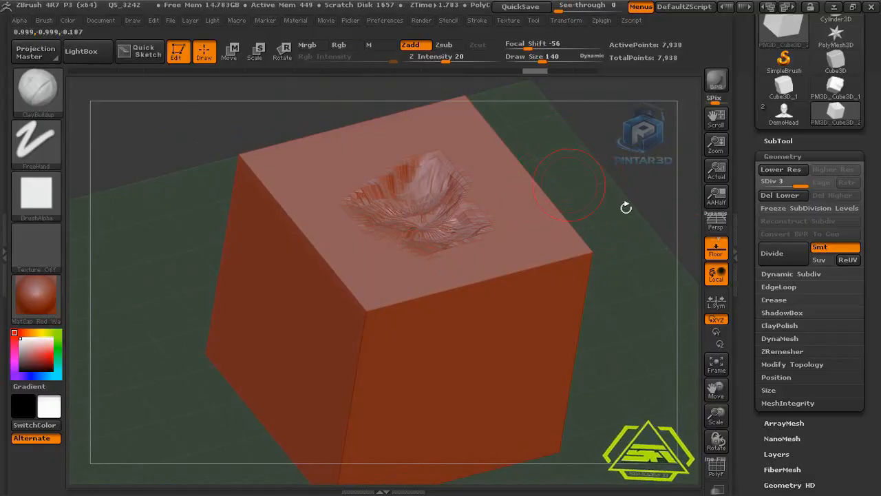
drag(801, 185, 790, 186)
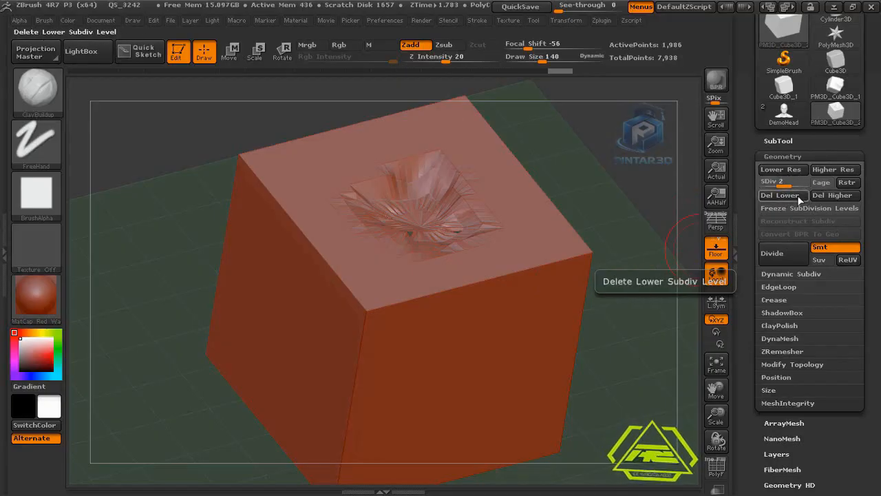
click(835, 198)
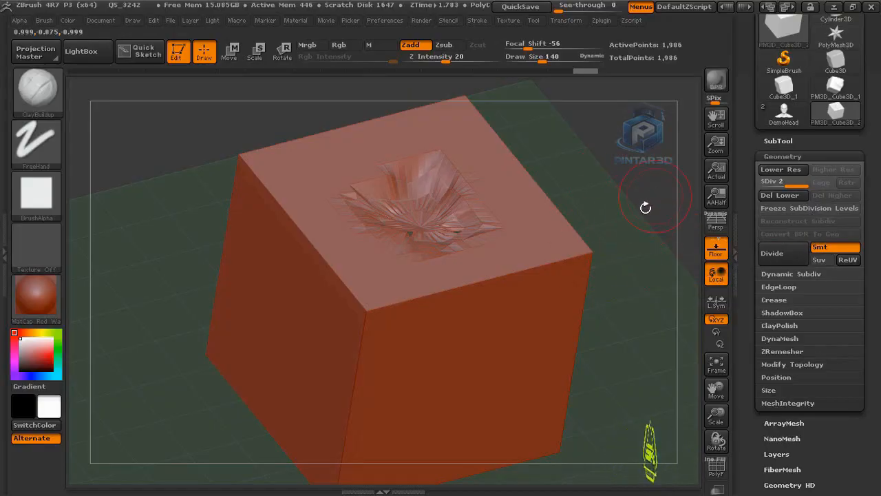
Subdivide the cube to level 3 with Smt on, try deleting the lower levels, and undo that deletion
key(ctrl+d)
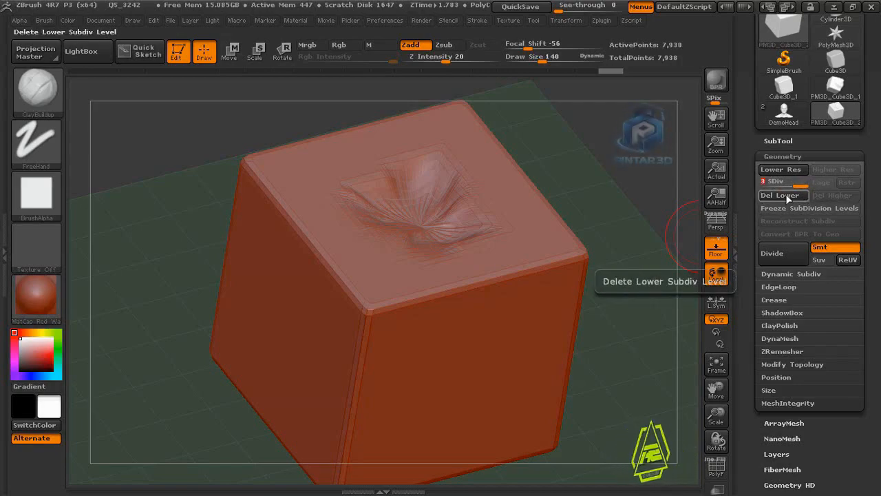
click(780, 198)
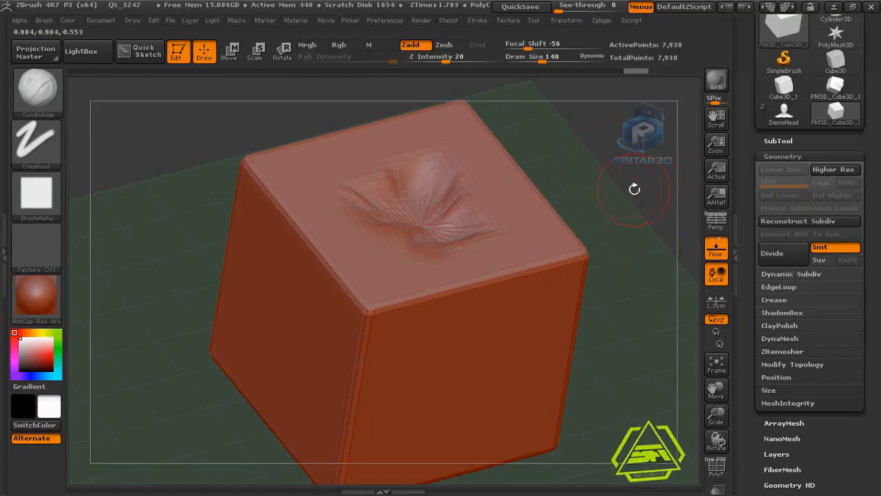
key(ctrl+z)
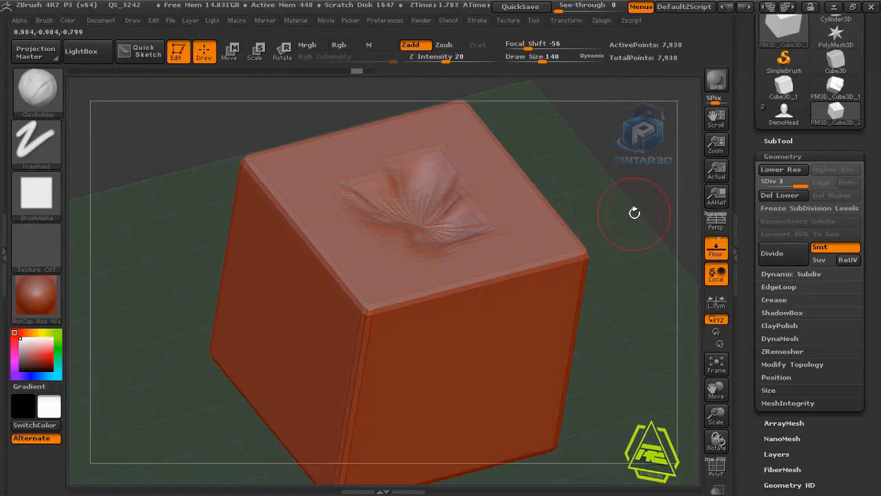
Inspect the smoothed cube at level 3 and delete its lower subdivision levels
ctrl+right_drag(634, 302, 620, 231)
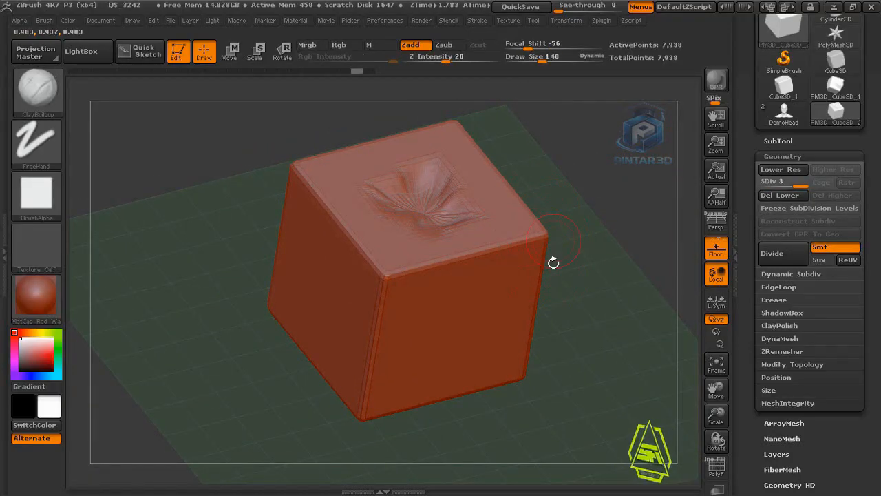
drag(603, 268, 587, 266)
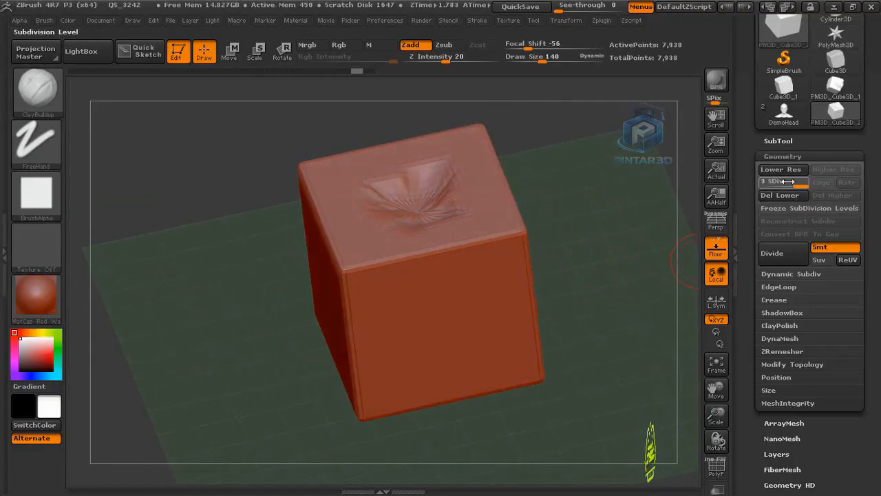
drag(636, 240, 636, 234)
ctrl+right_drag(623, 214, 648, 227)
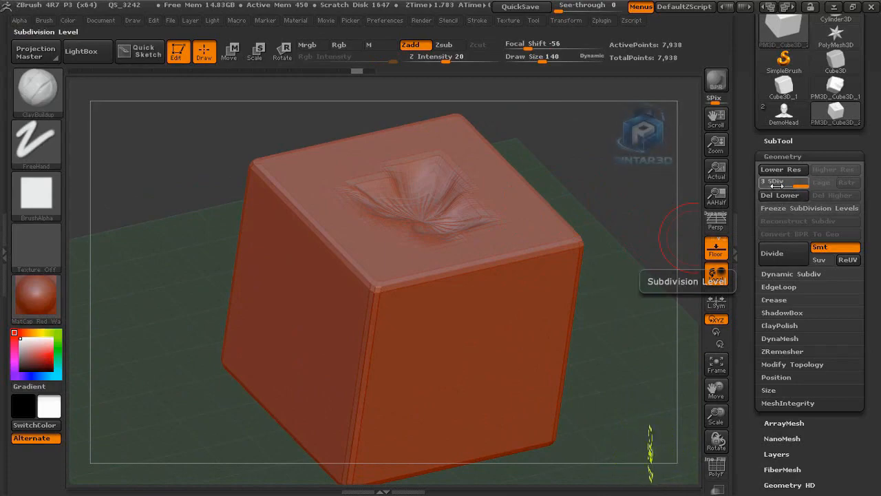
drag(571, 168, 619, 173)
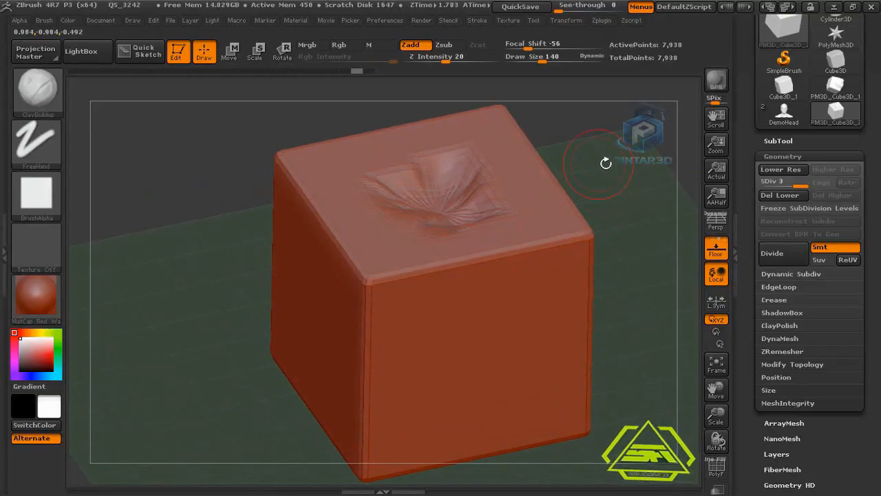
click(780, 195)
Reconstruct a lower subdivision level from the cube's remaining mesh and inspect its shape and active point count
drag(620, 182, 609, 195)
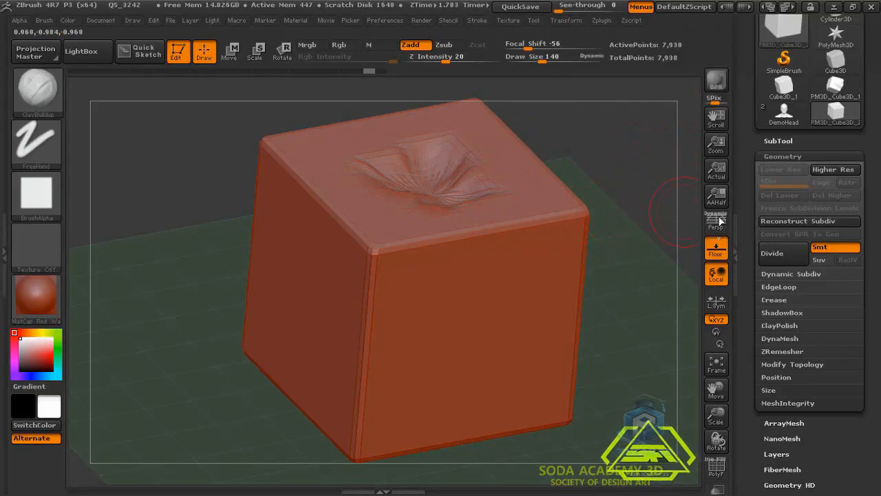
mouse_move(629, 172)
mouse_down()
mouse_move(624, 181)
mouse_move(634, 184)
mouse_up()
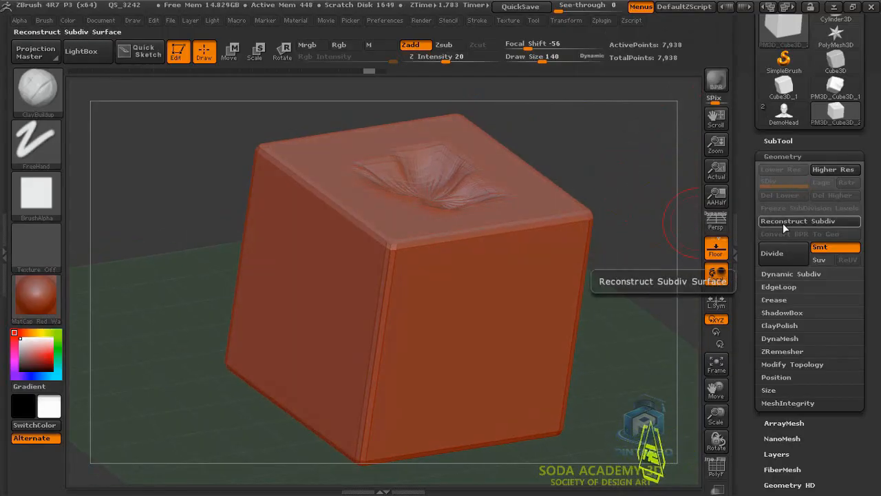
drag(615, 173, 628, 140)
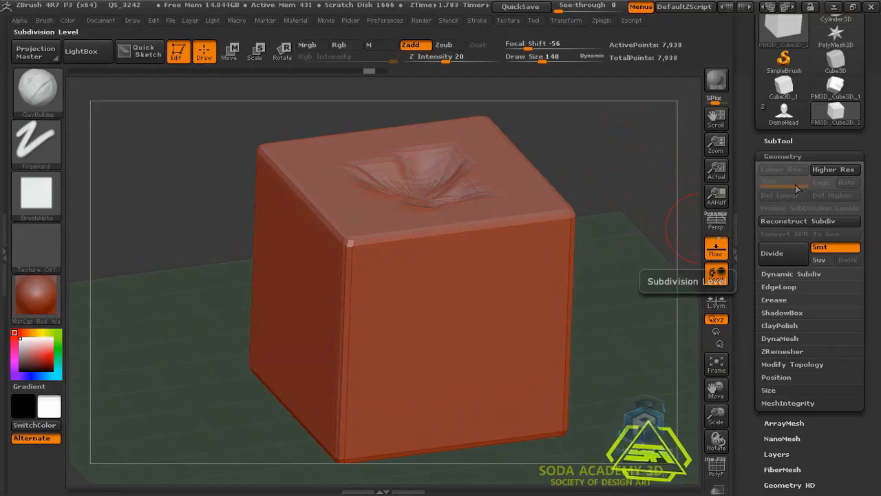
click(805, 223)
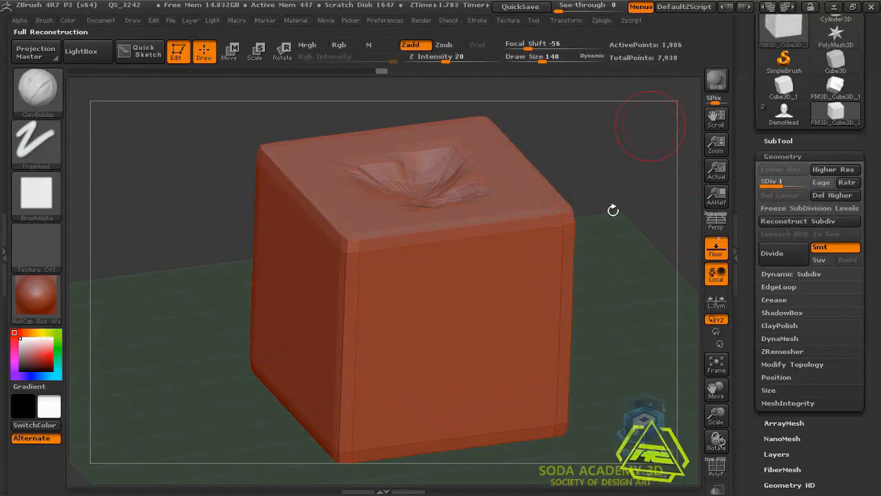
drag(611, 210, 630, 207)
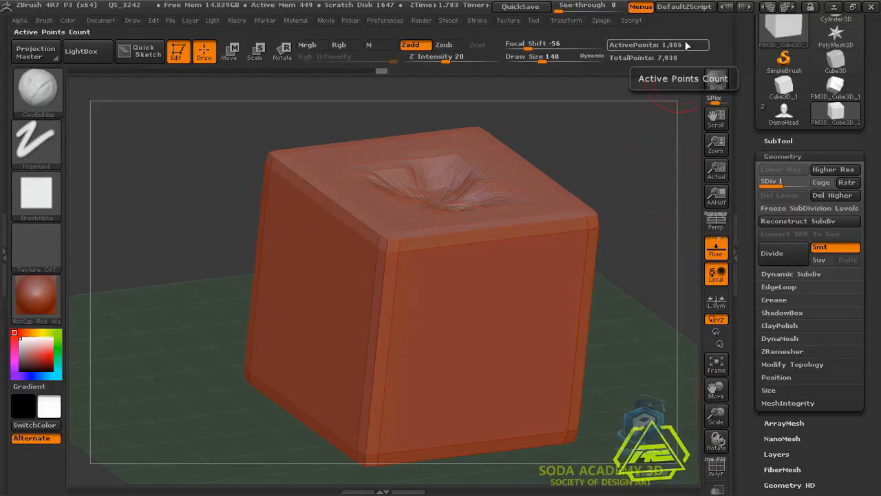
Reconstruct another lower subdivision level for the cube and compare the mesh at levels 2, 1 and 3
click(792, 223)
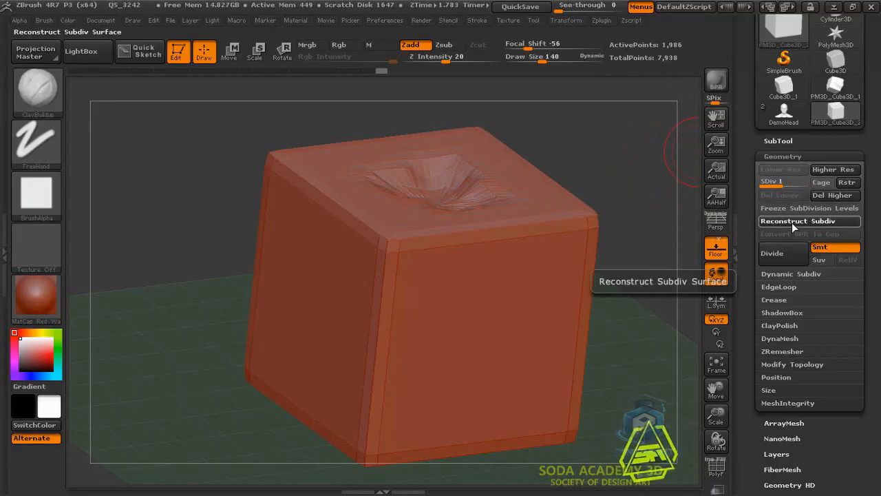
click(784, 182)
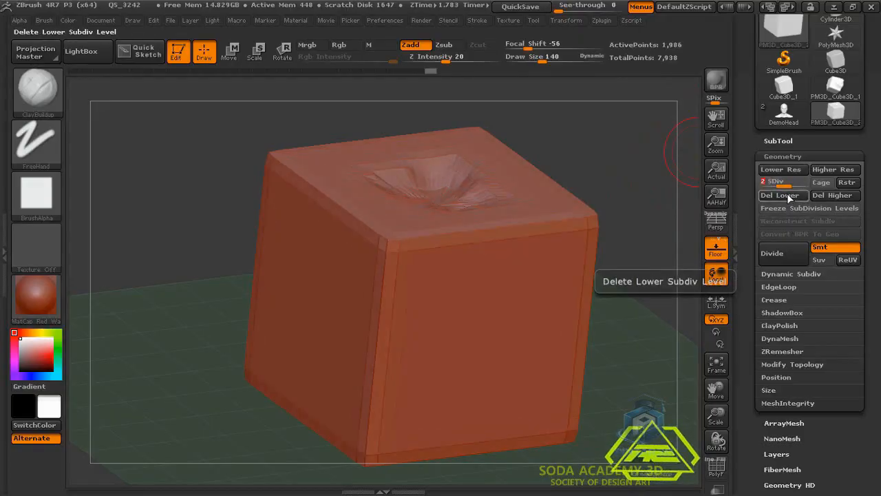
drag(784, 183, 778, 181)
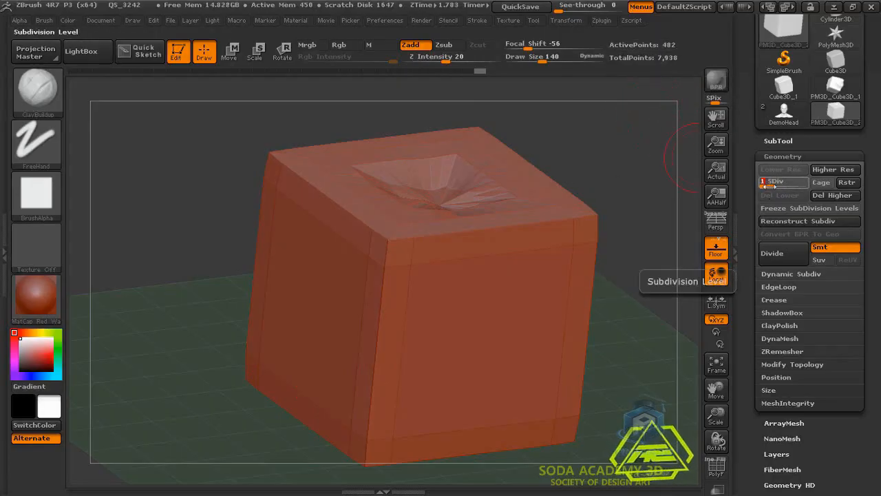
drag(769, 185, 807, 185)
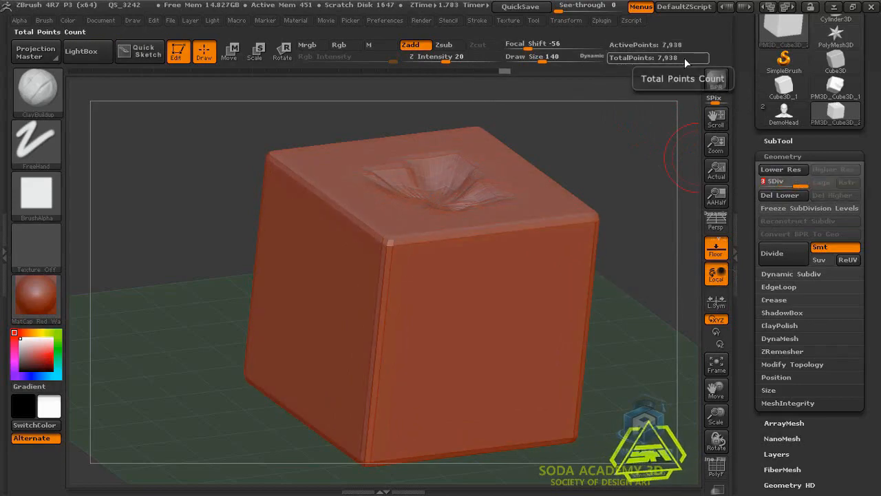
Delete all of the cube's subdivision levels below level 3
drag(647, 172, 612, 179)
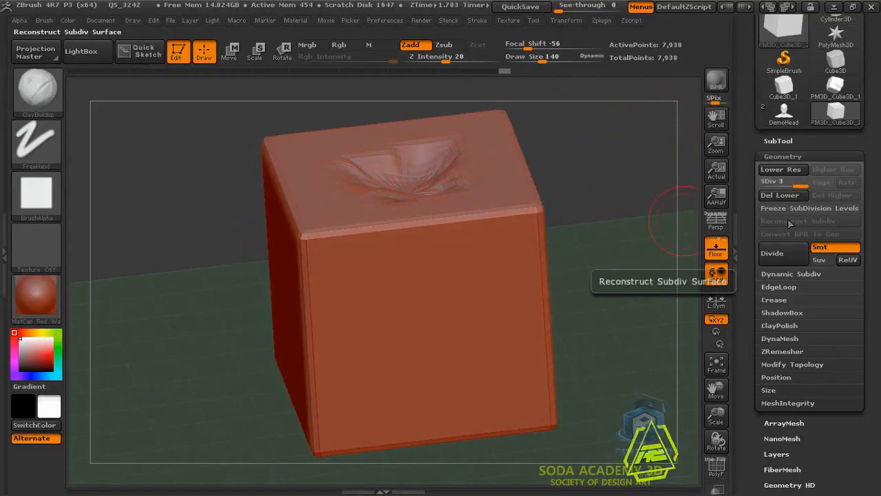
drag(658, 224, 625, 161)
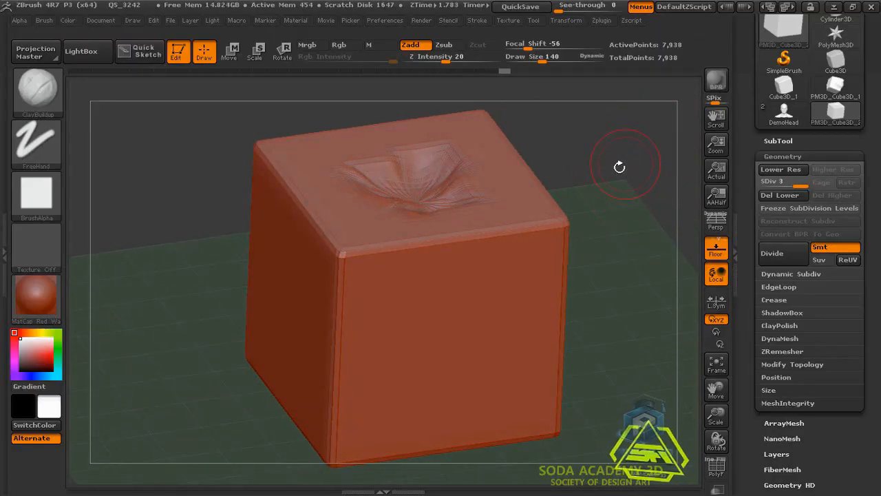
click(786, 207)
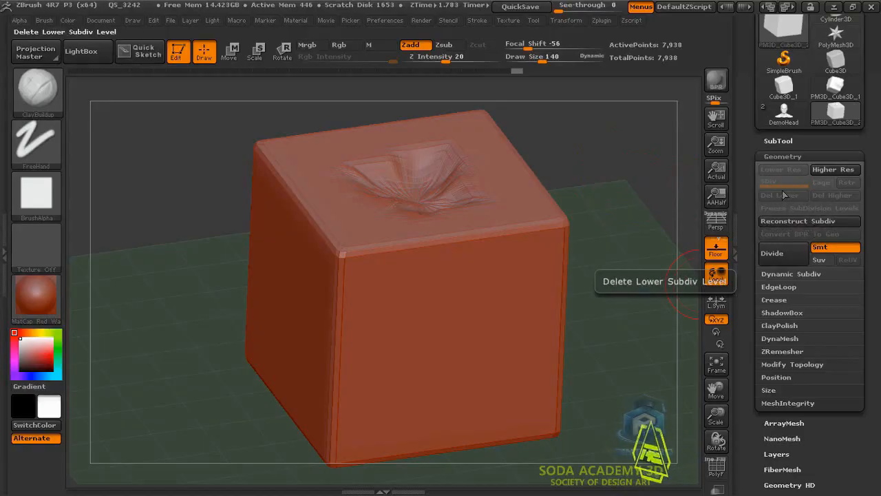
mouse_move(644, 250)
mouse_down()
mouse_move(637, 240)
mouse_move(630, 244)
mouse_up()
ctrl+right_drag(630, 245, 642, 278)
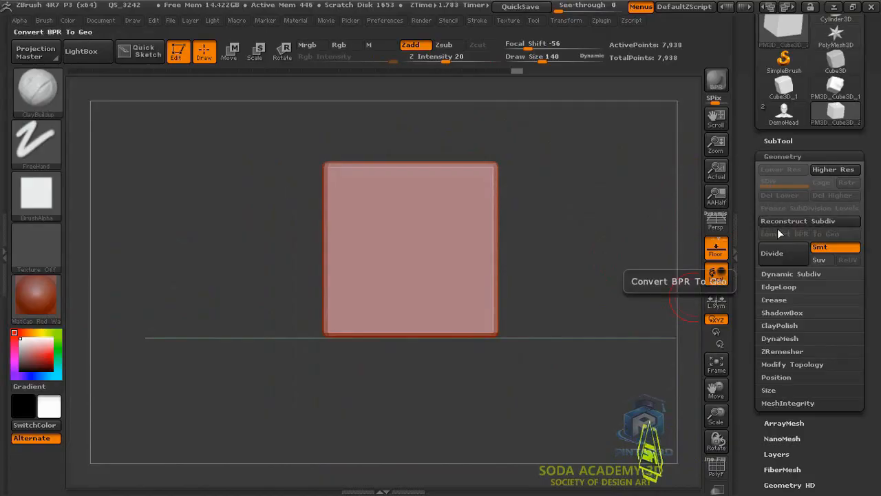